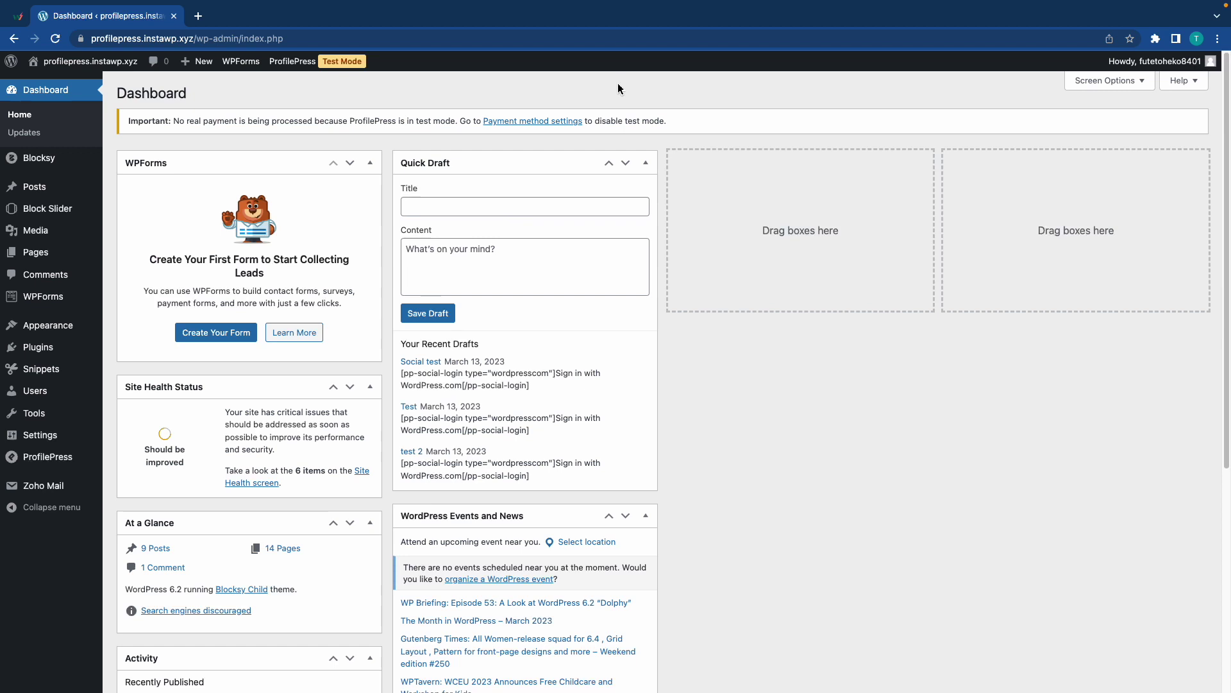
# Open ProfilePress Settings and show the Social Login section with its Facebook, Twitter and Google fields.
pyautogui.moveTo(47, 456)
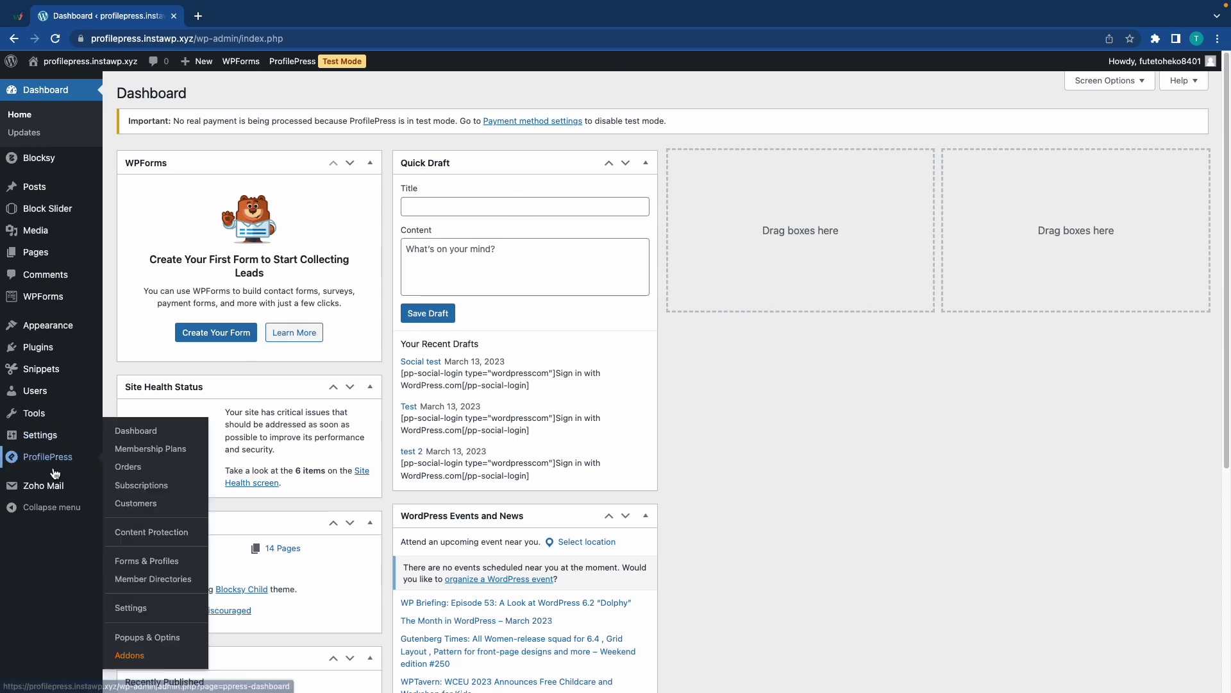
pyautogui.click(143, 601)
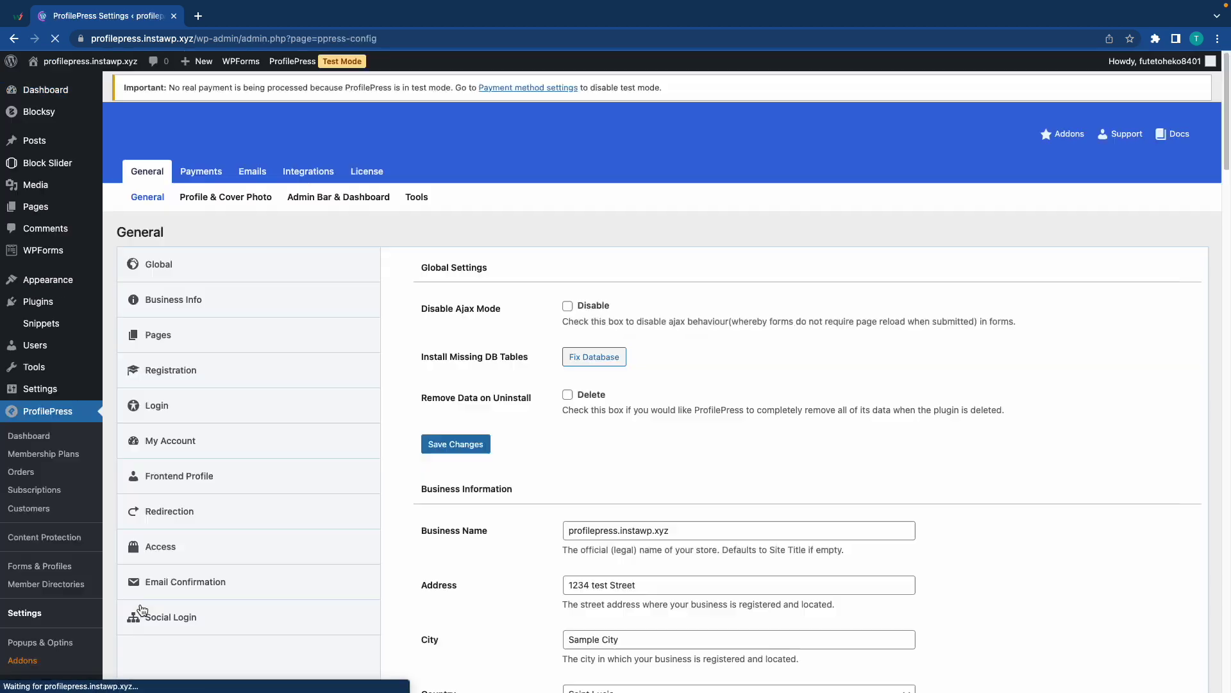
pyautogui.click(143, 610)
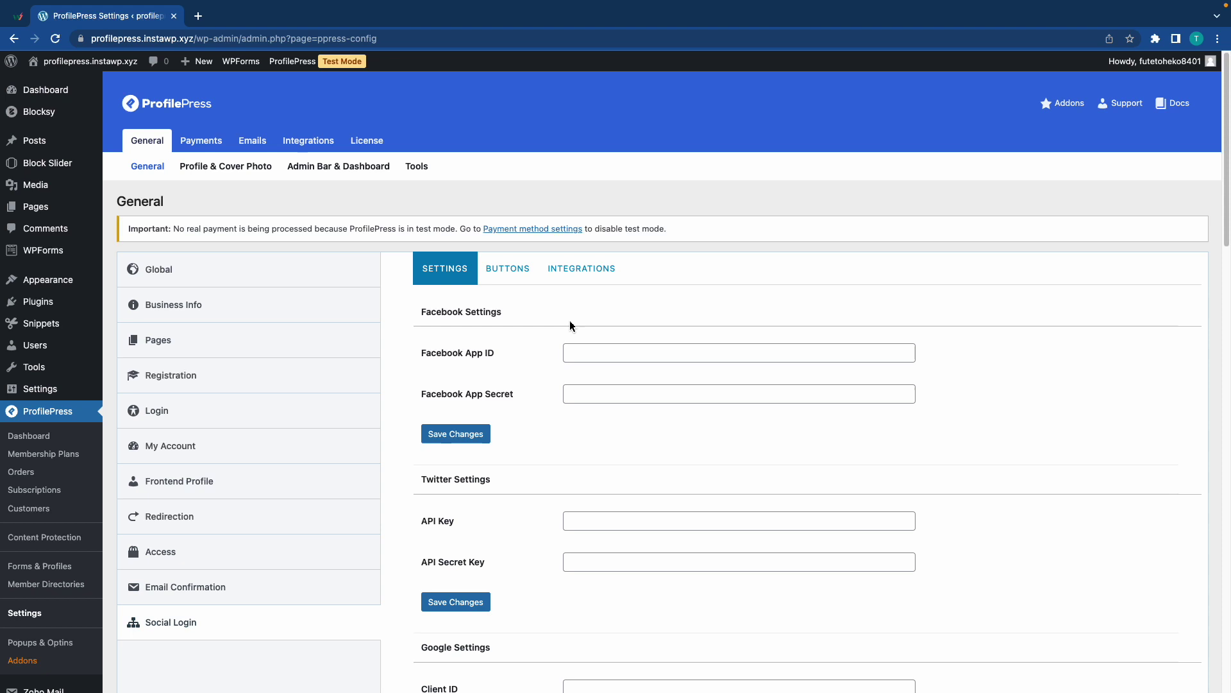
# Enable Stripe under Payments > Payment Methods and save the settings.
pyautogui.click(201, 138)
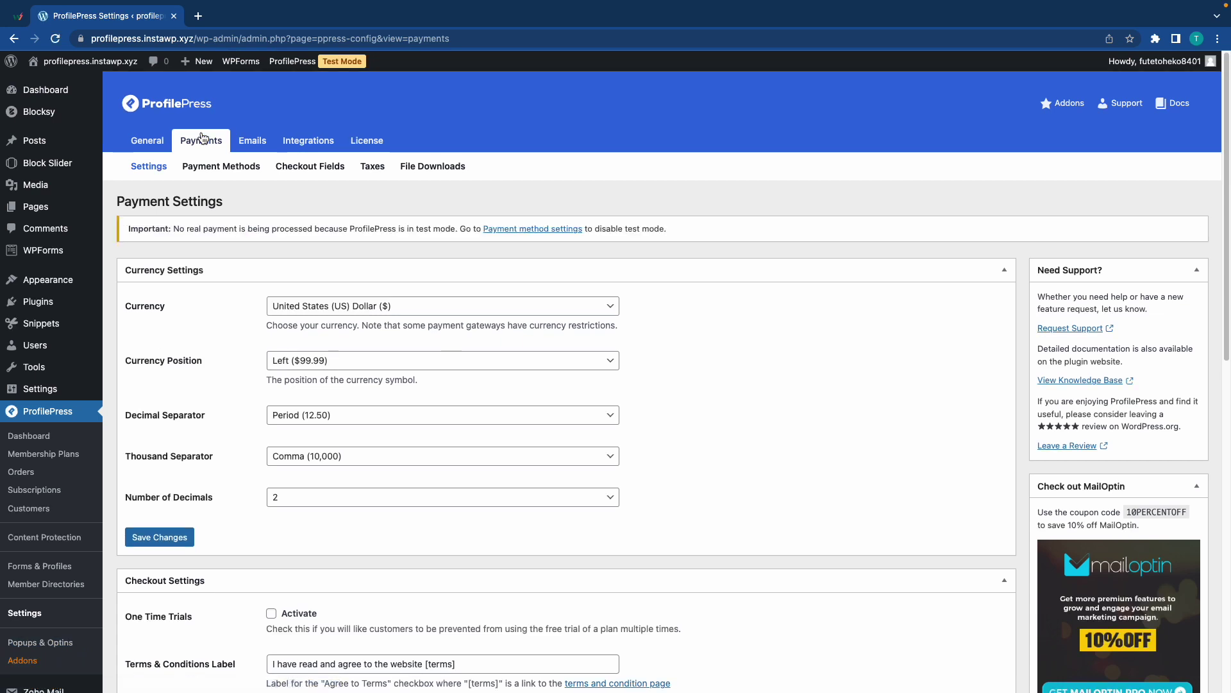
pyautogui.click(209, 173)
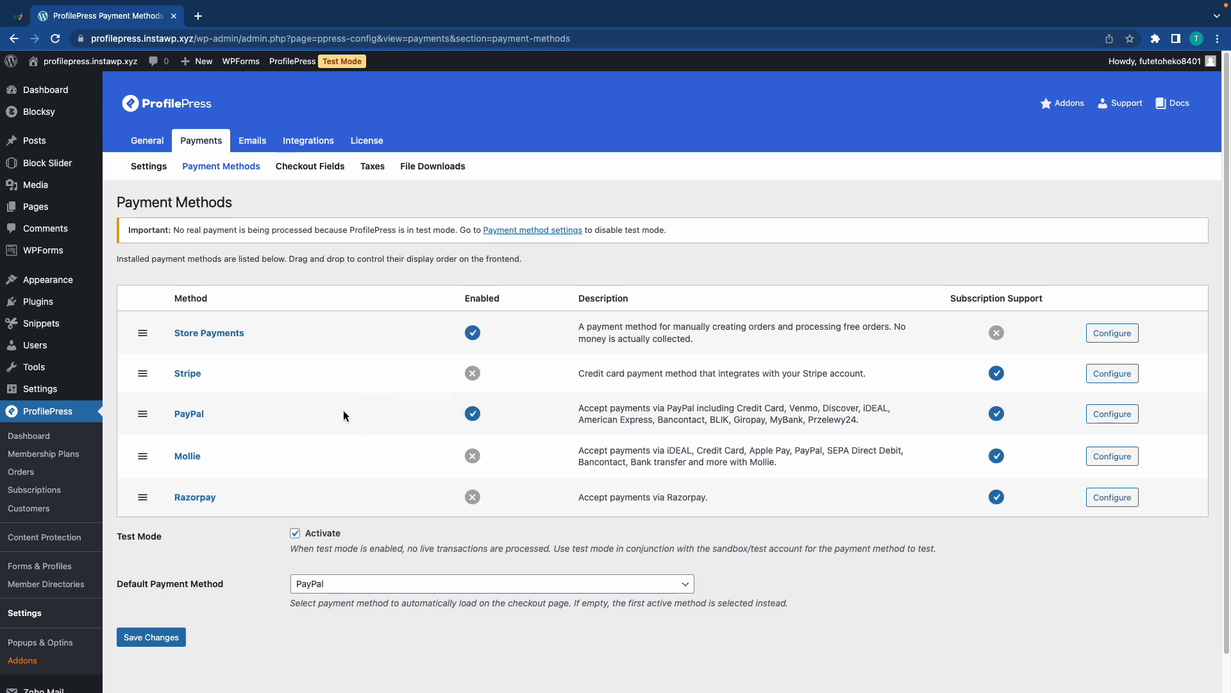
pyautogui.click(190, 378)
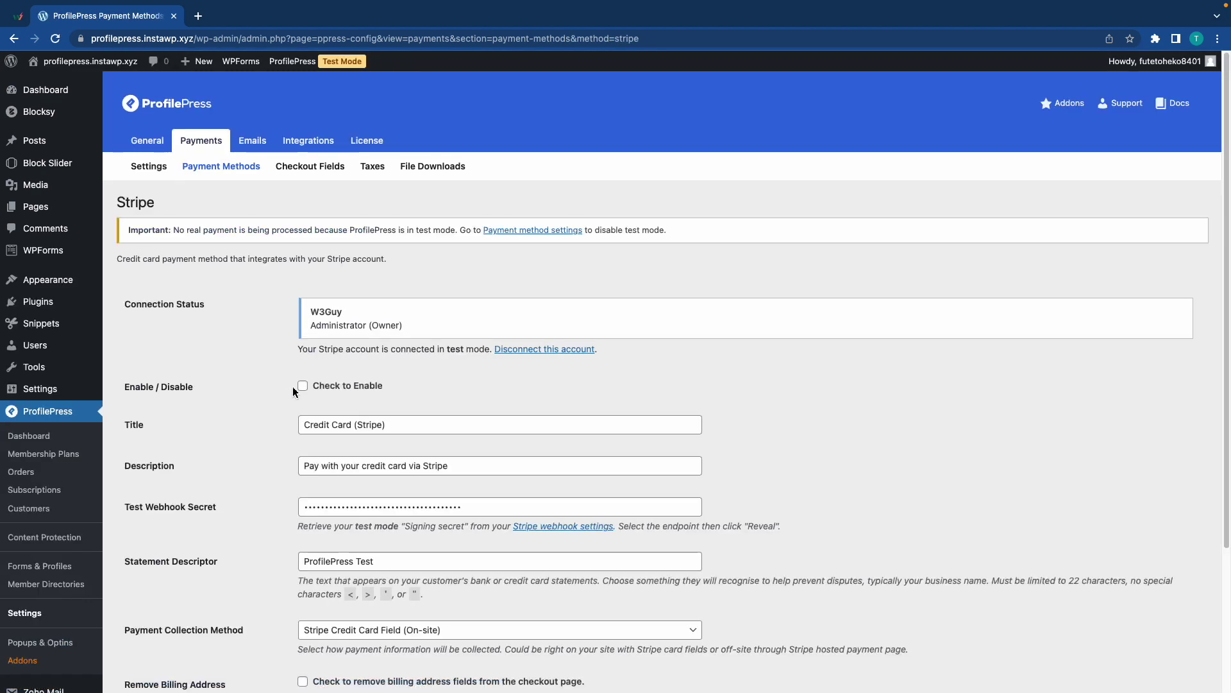
pyautogui.click(303, 386)
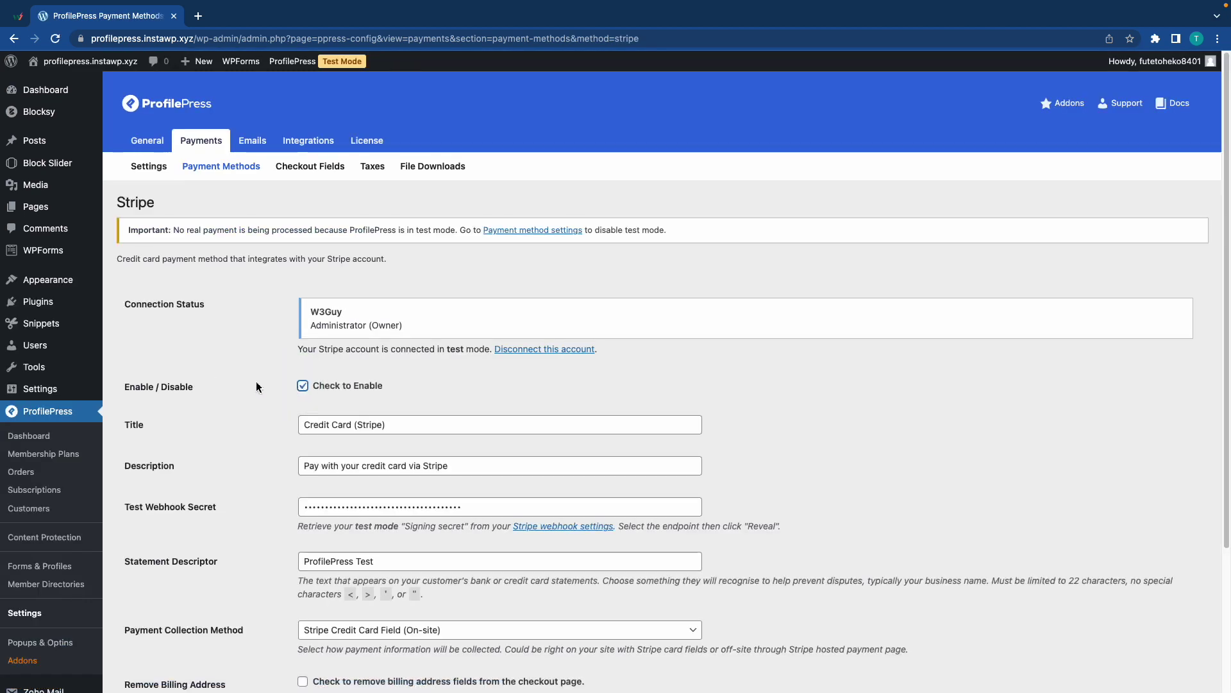
pyautogui.scroll(-3, 256, 387)
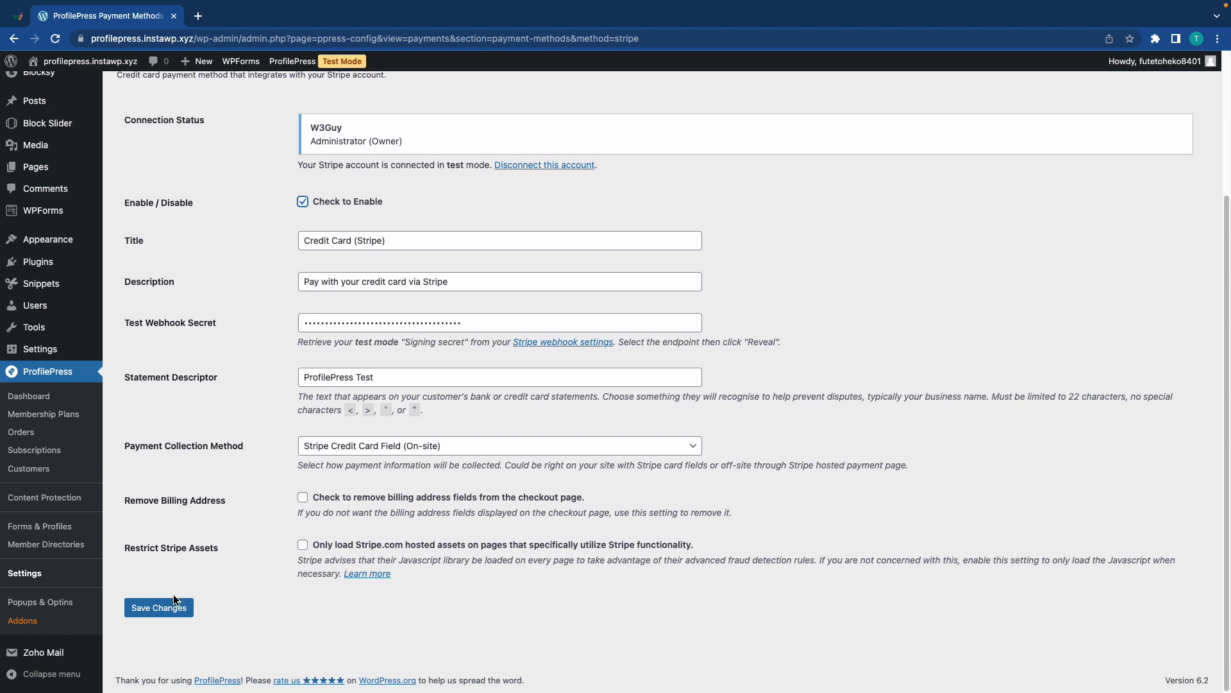
pyautogui.click(160, 607)
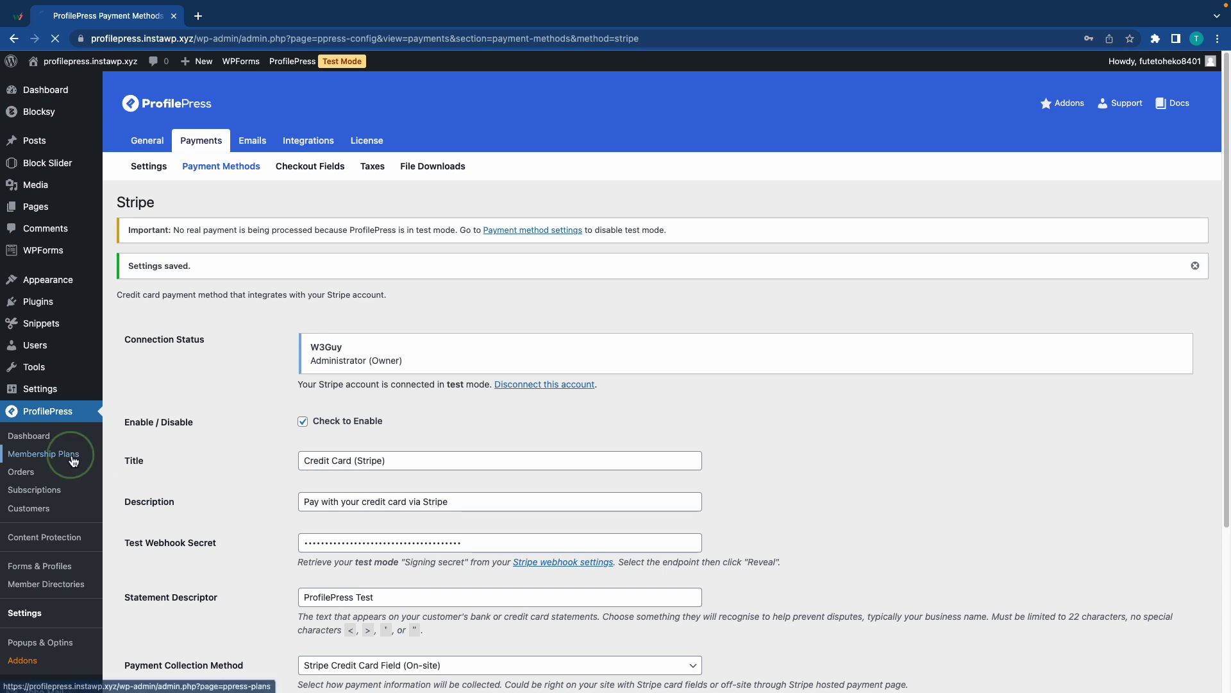
# Start a new membership plan named 'Gold' with the description 'Gold membership plan'.
pyautogui.click(72, 458)
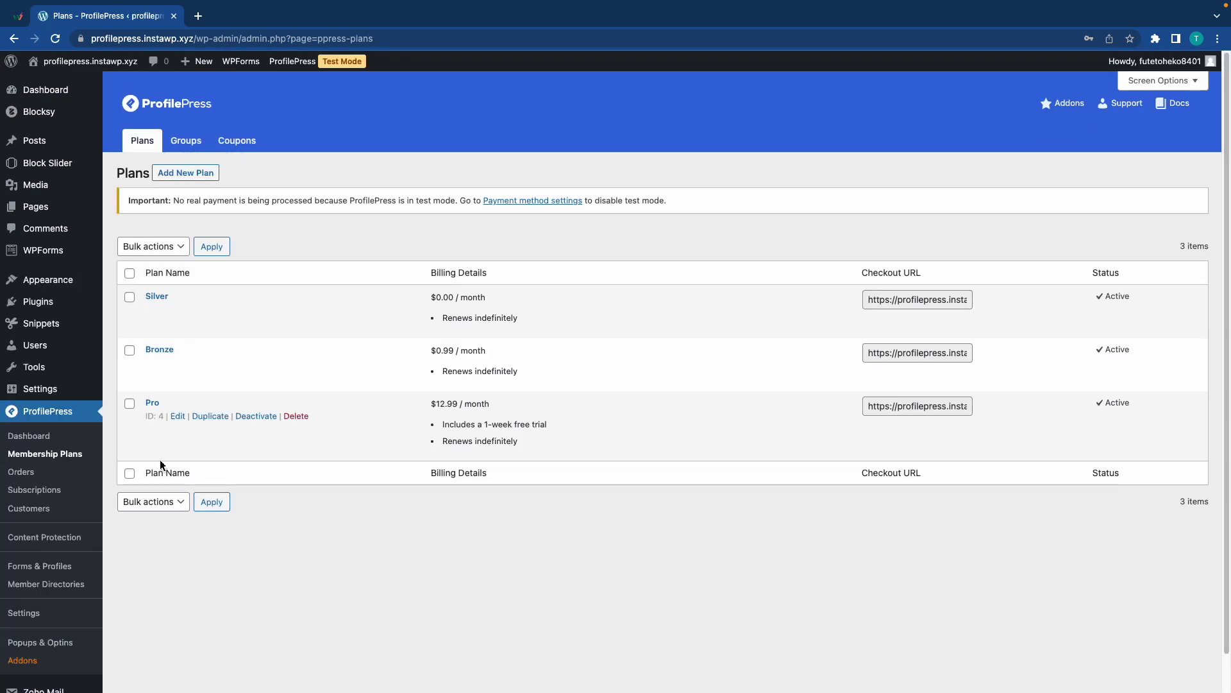
pyautogui.moveTo(298, 330)
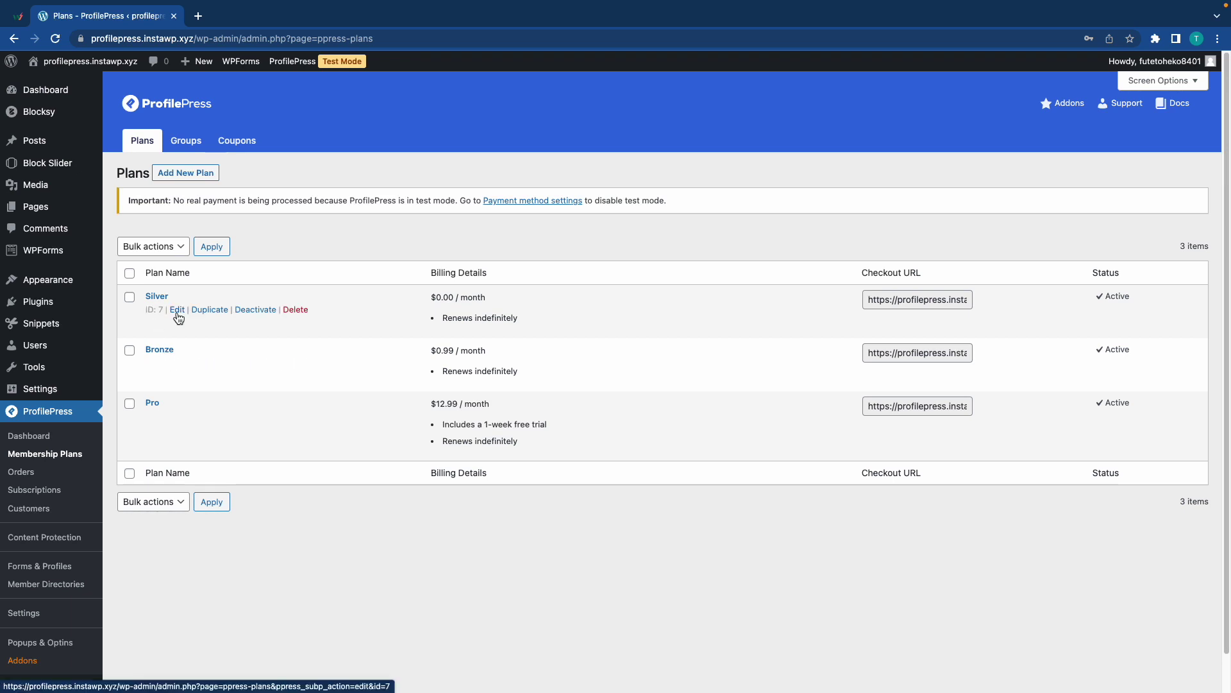
pyautogui.click(199, 175)
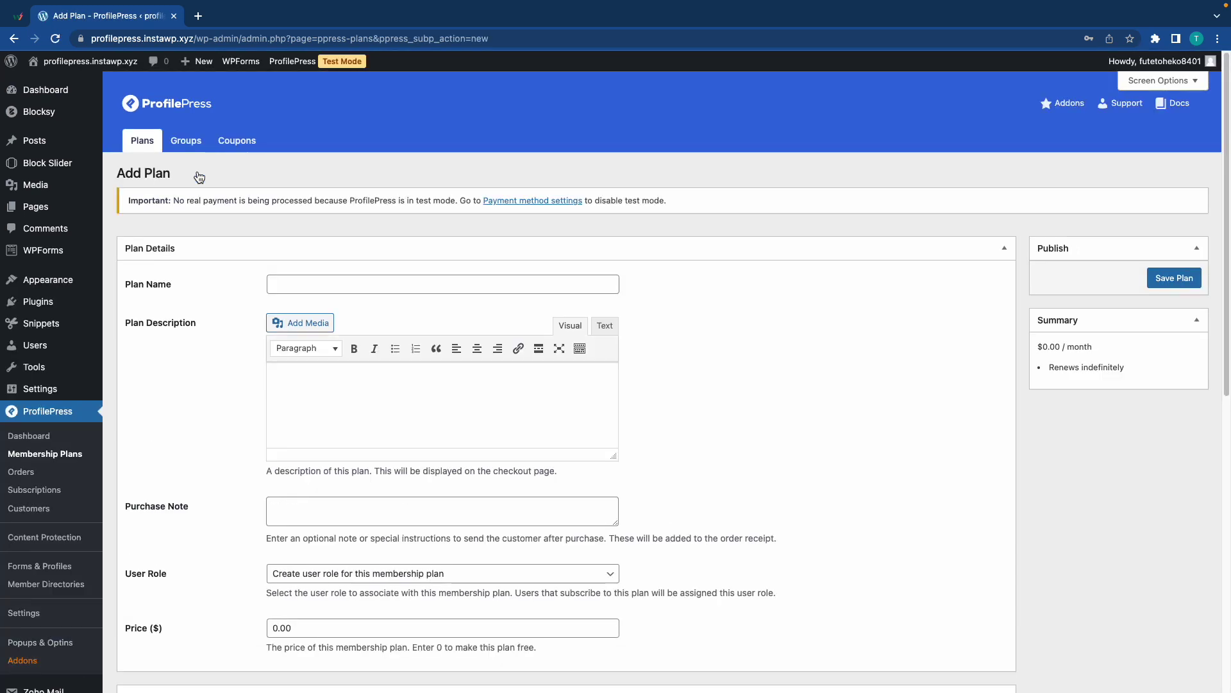
pyautogui.click(359, 284)
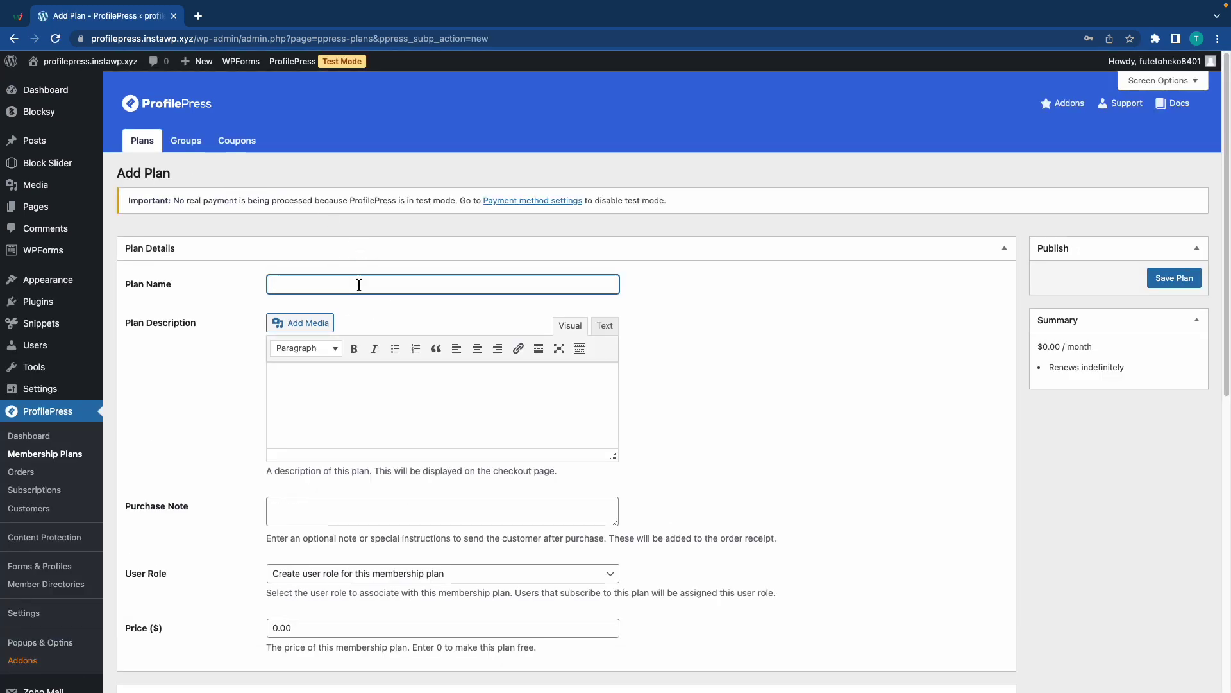
pyautogui.write('Gold')
pyautogui.click(370, 372)
pyautogui.write('Gold member')
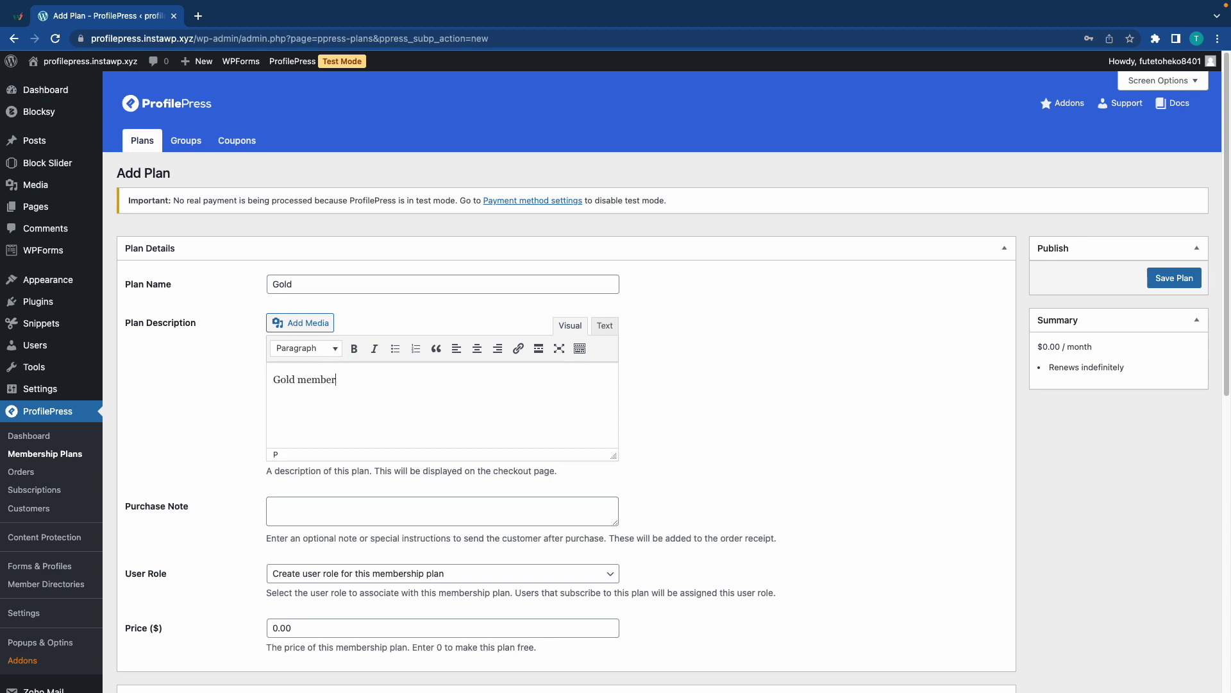
pyautogui.write('ship plan')
# Give the Gold plan price 3.99, indefinite renewal and a 3-day free trial, then save it.
pyautogui.scroll(-2, 377, 464)
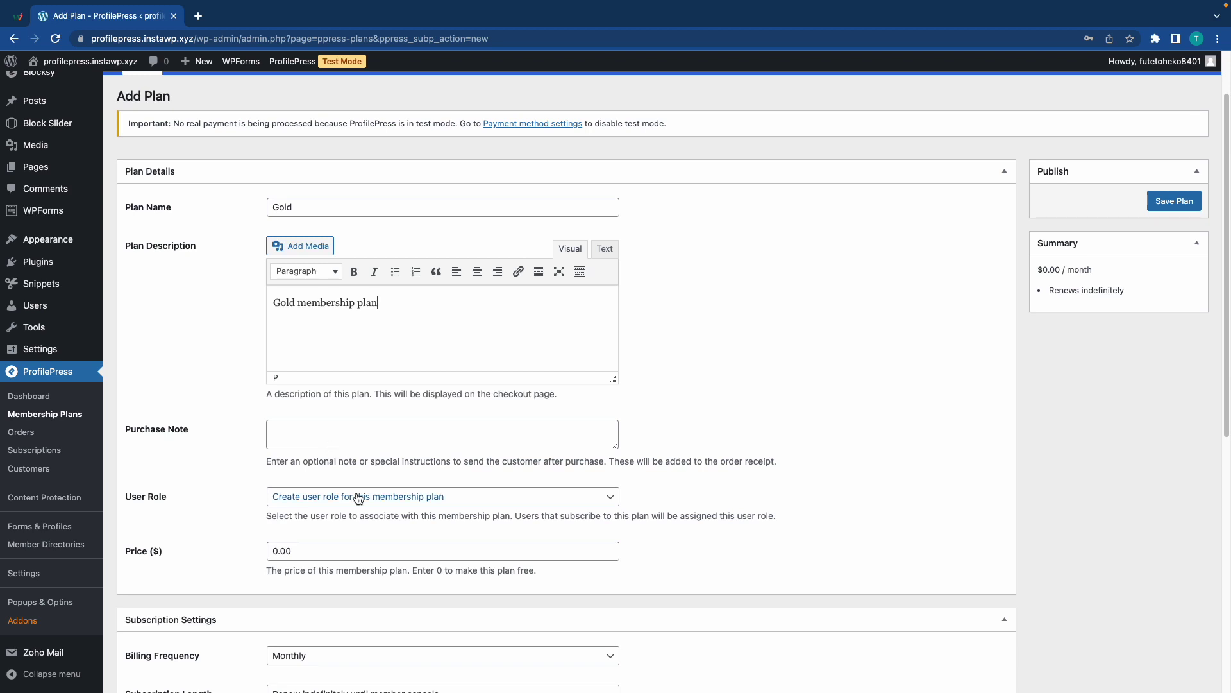
pyautogui.scroll(-2, 346, 499)
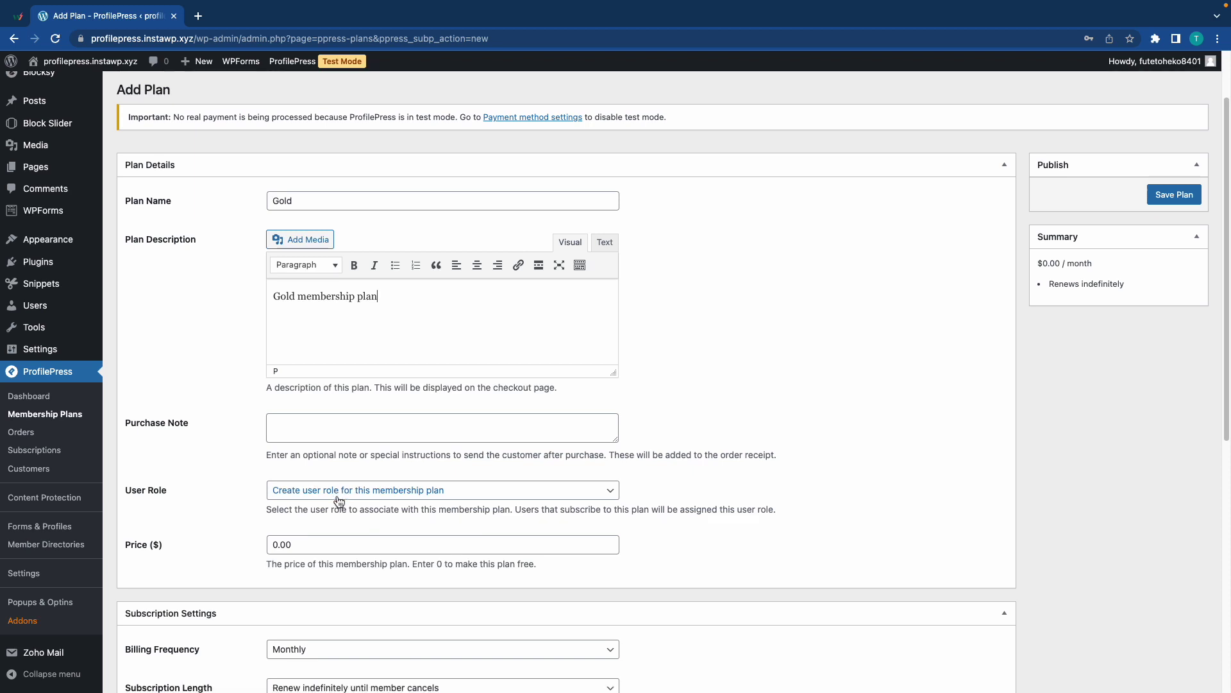
pyautogui.moveTo(333, 475); pyautogui.dragTo(262, 478)
pyautogui.write('3.99')
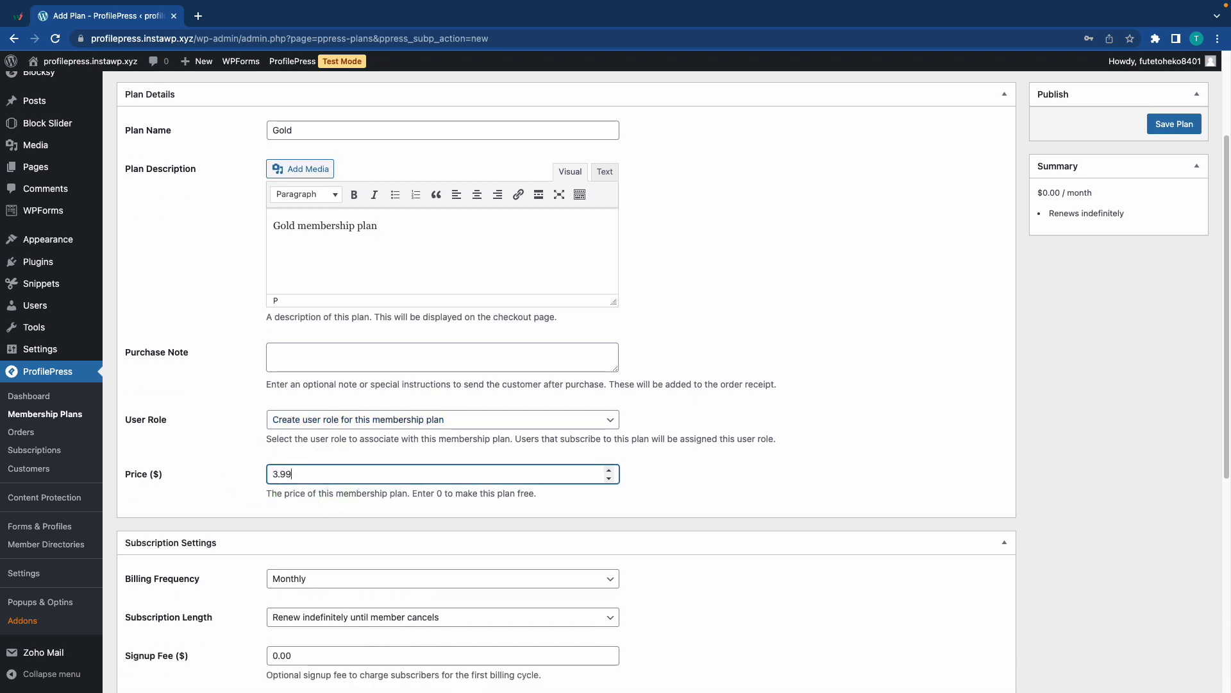
pyautogui.scroll(-2, 319, 481)
pyautogui.scroll(-2, 319, 507)
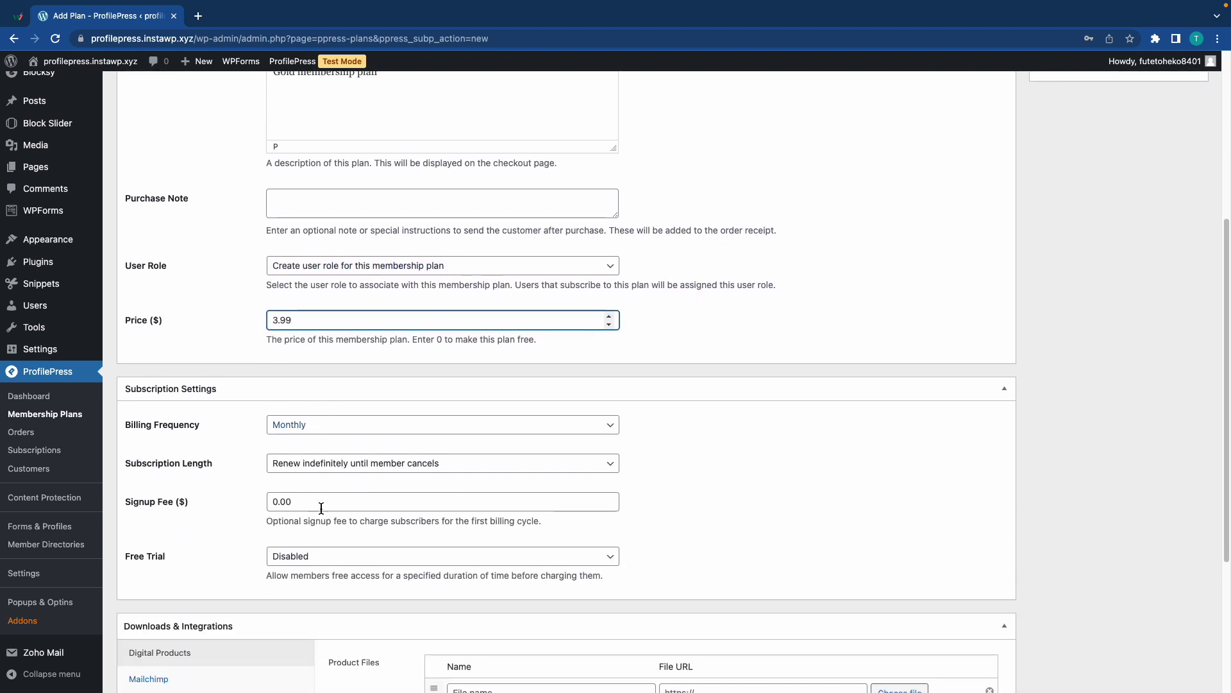
pyautogui.click(356, 462)
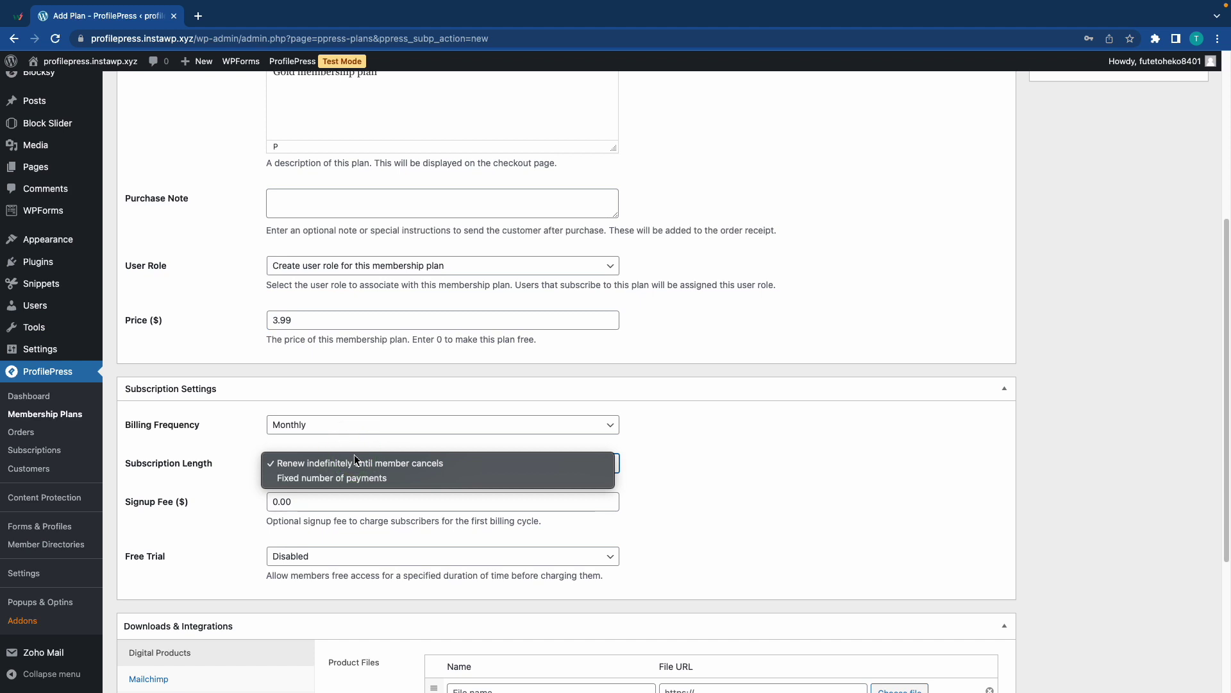
pyautogui.click(245, 447)
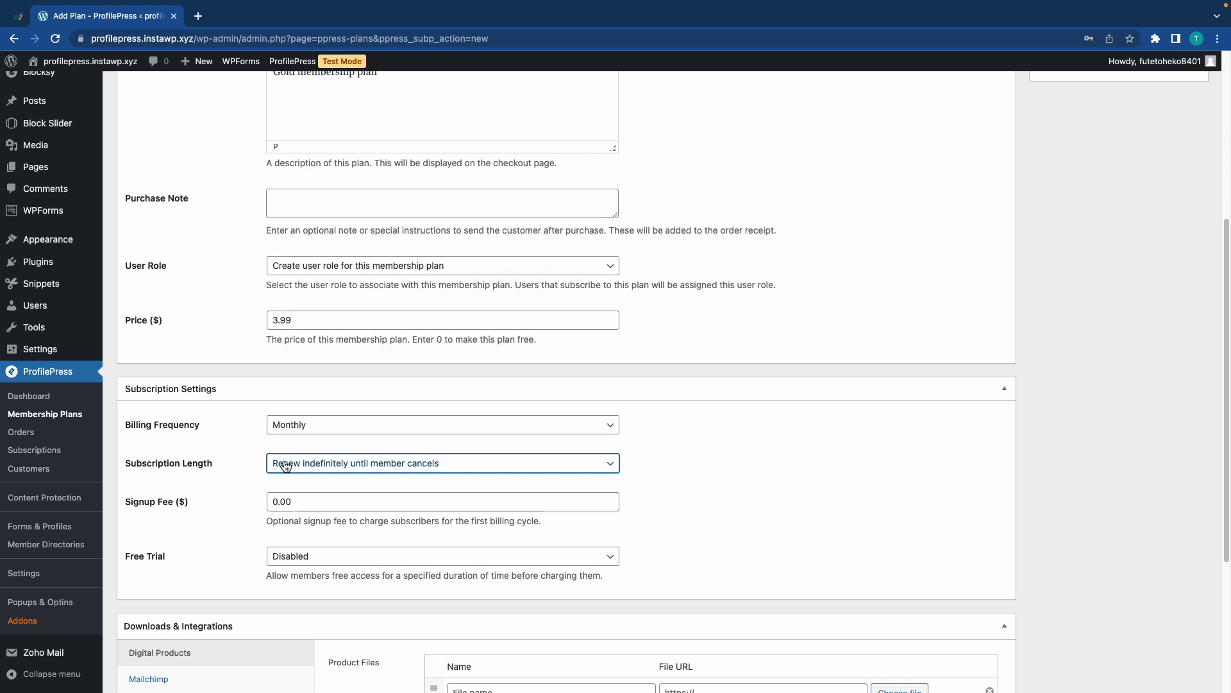
pyautogui.scroll(-2, 286, 459)
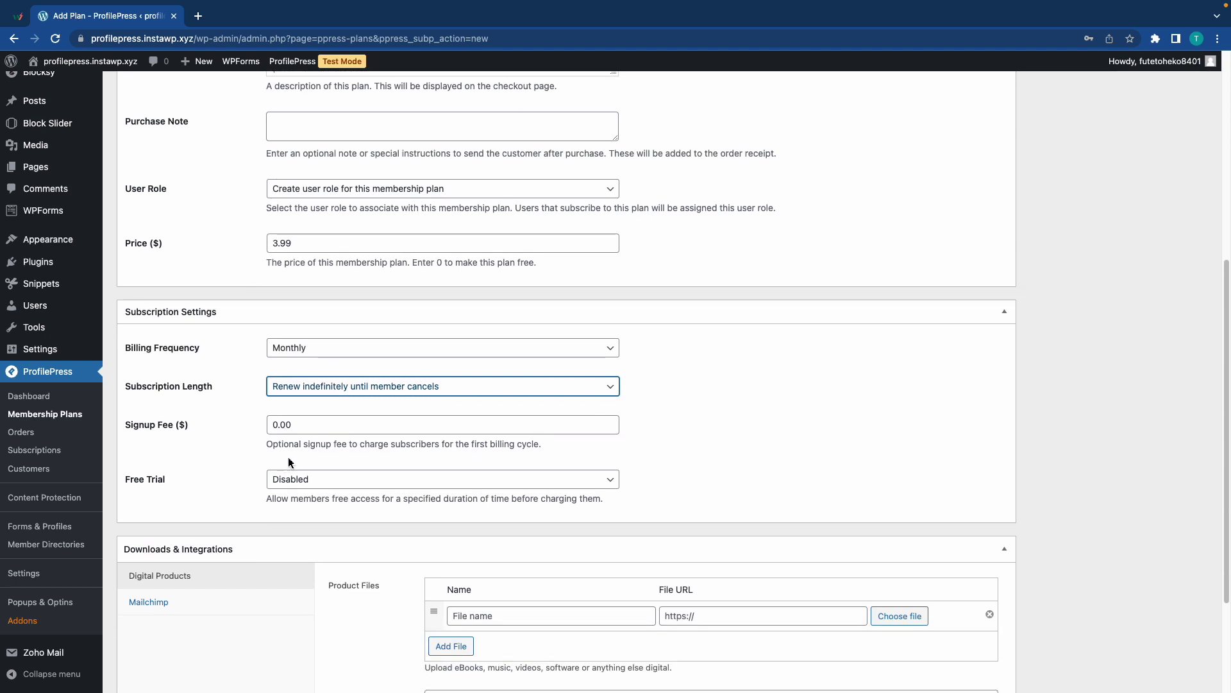
pyautogui.click(303, 480)
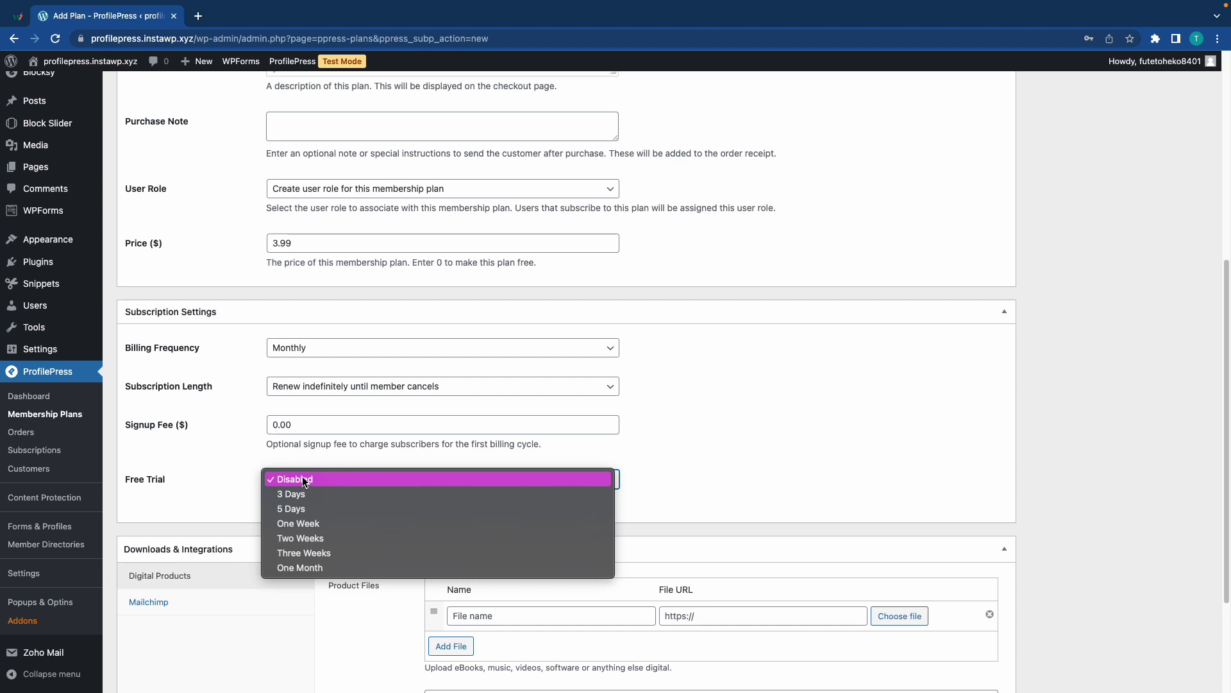
pyautogui.click(300, 494)
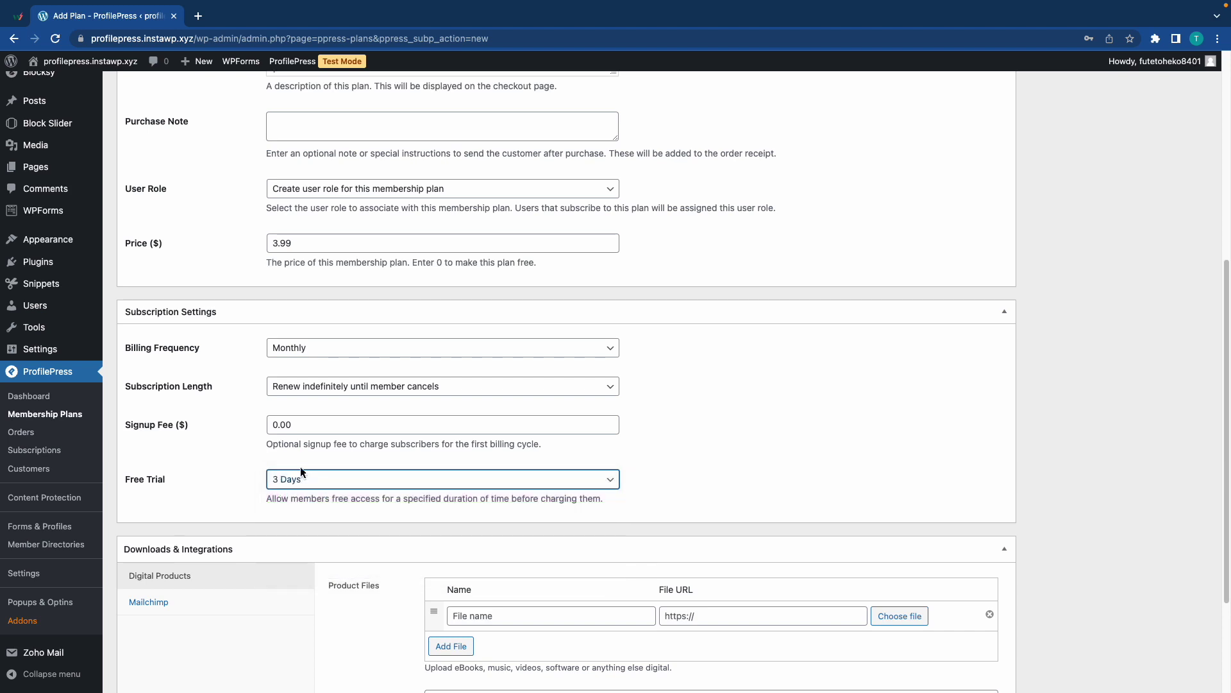
pyautogui.scroll(-3, 296, 441)
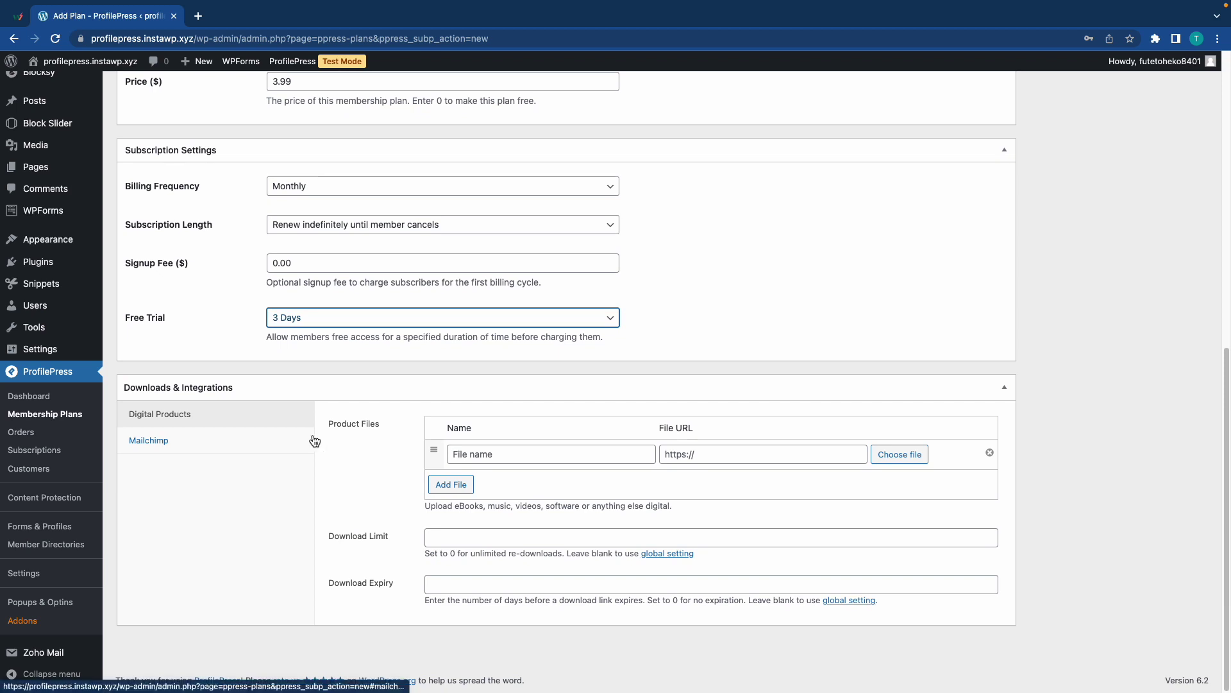
pyautogui.scroll(10, 311, 440)
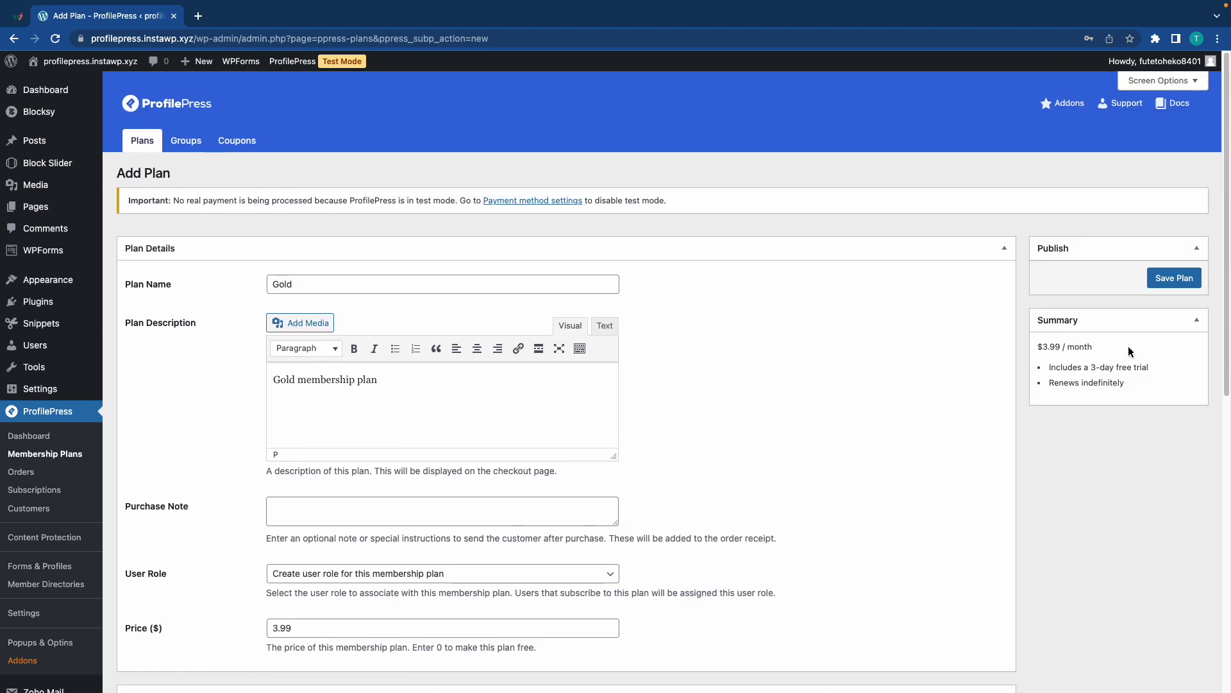
pyautogui.click(1183, 281)
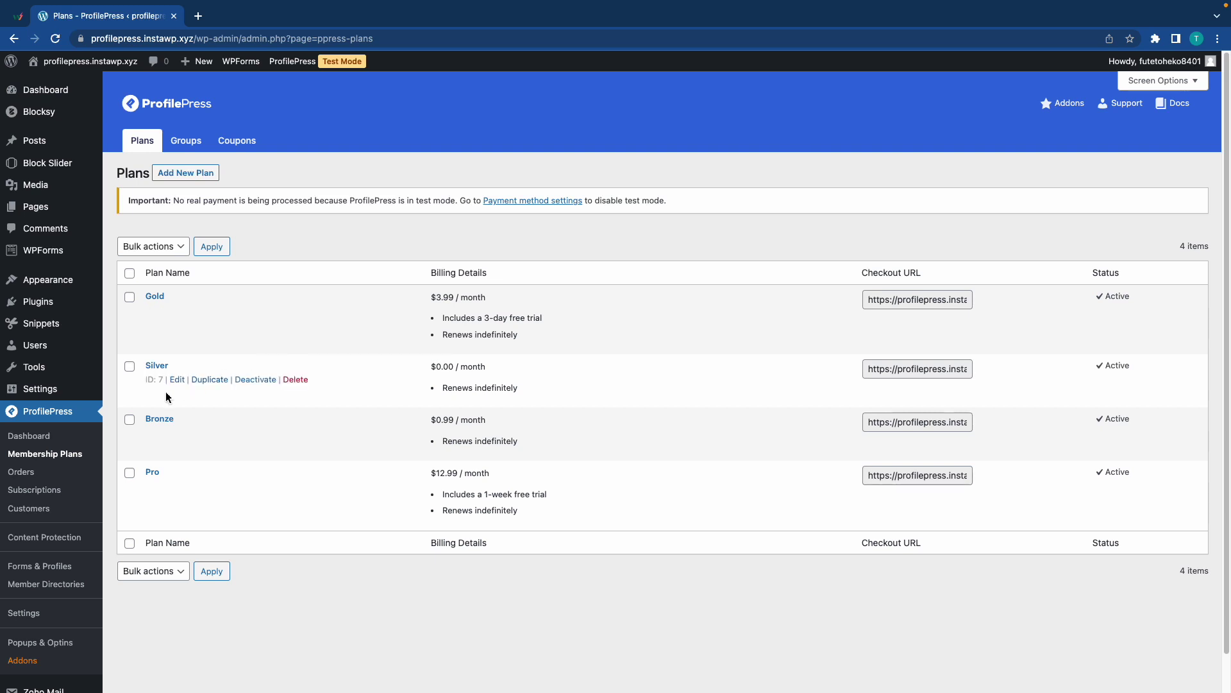
# Set the Payments Proration Method to Time-Based Calculation and save the settings.
pyautogui.scroll(-1, 48, 570)
pyautogui.click(44, 571)
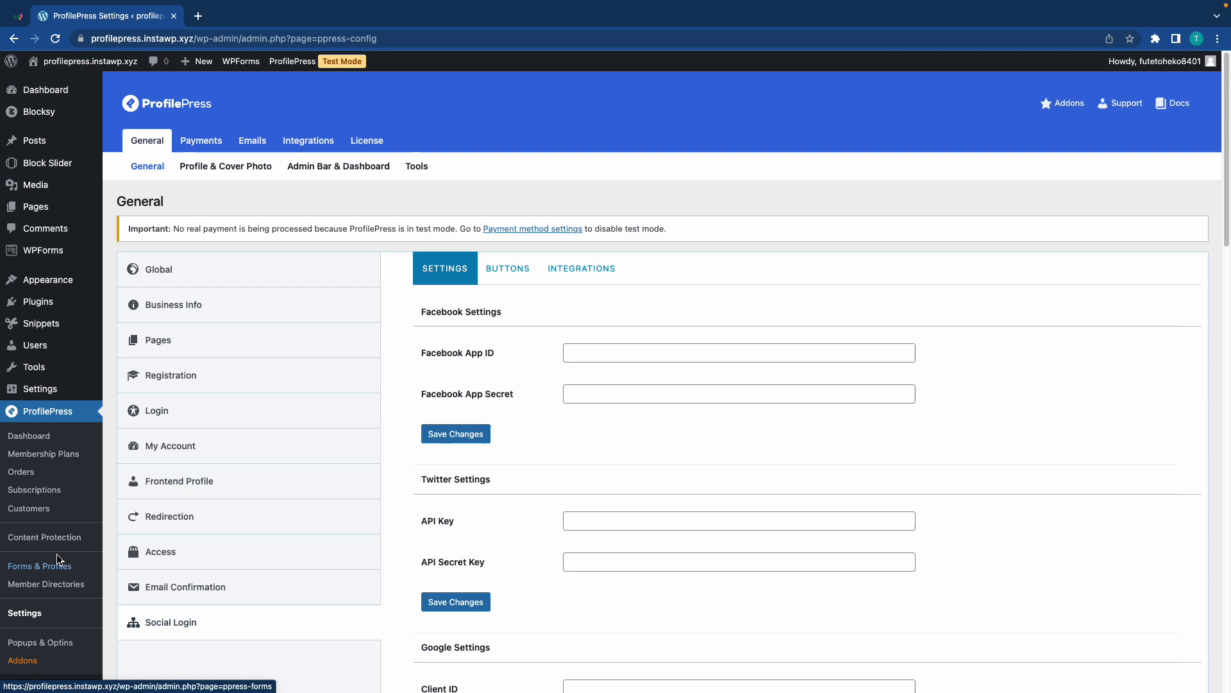
pyautogui.click(203, 148)
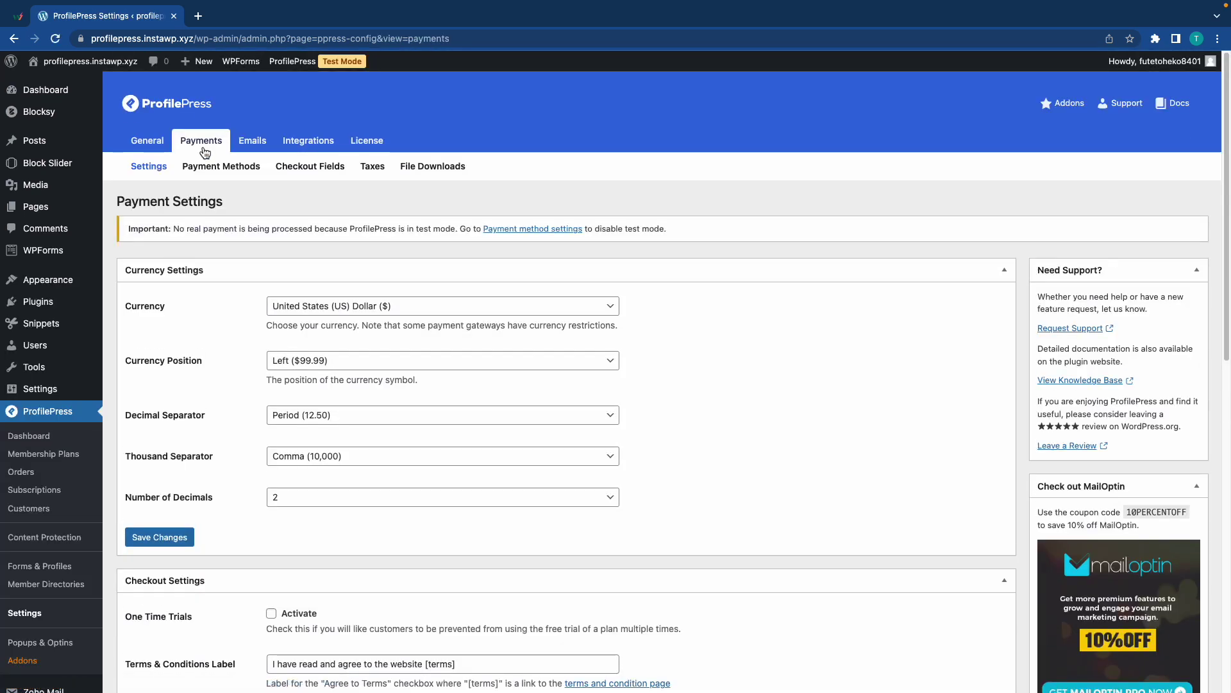
pyautogui.scroll(-5, 257, 289)
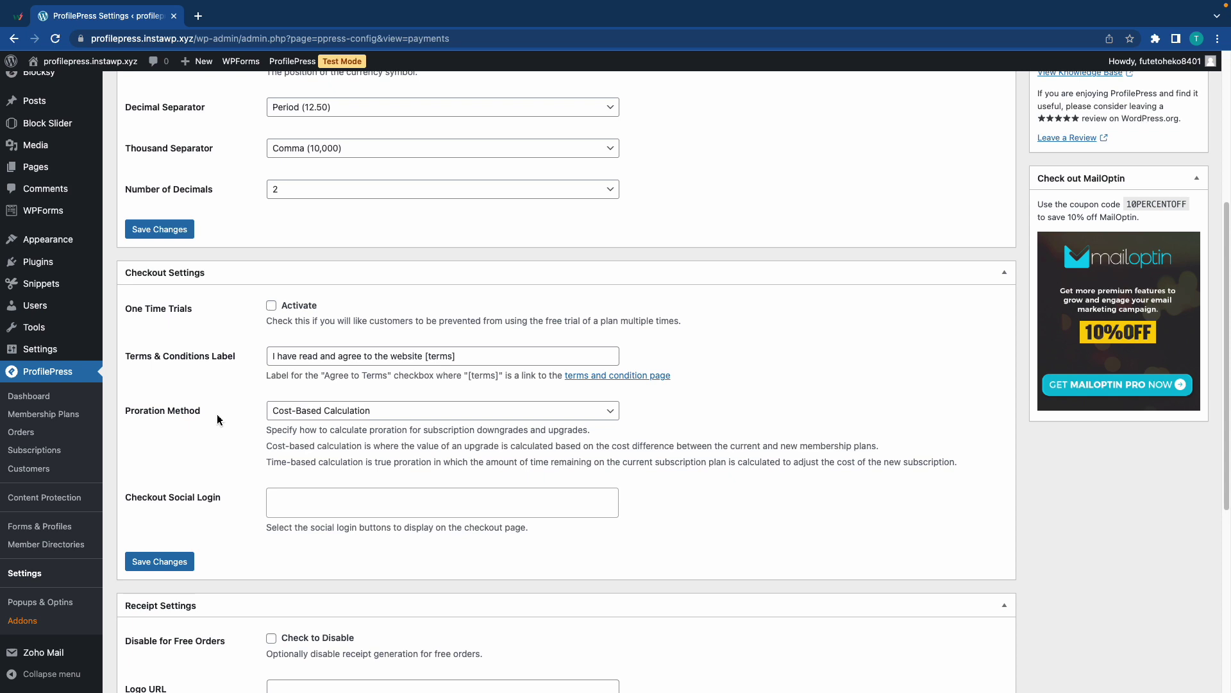
pyautogui.click(279, 414)
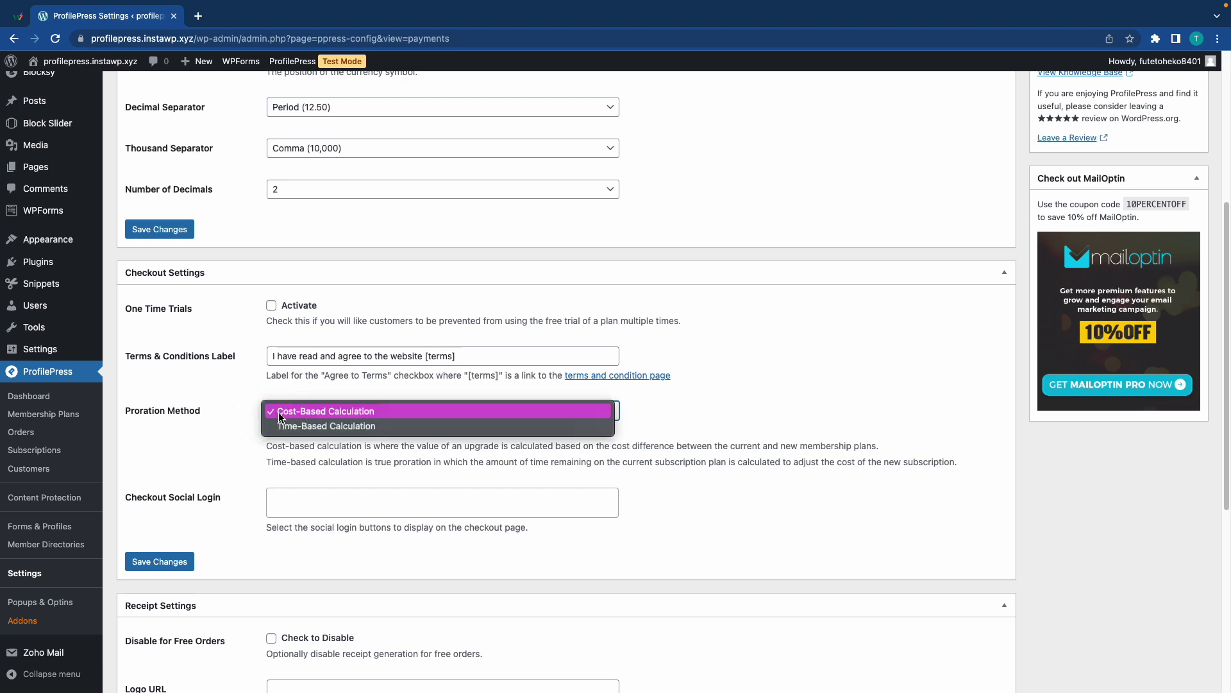
pyautogui.click(286, 427)
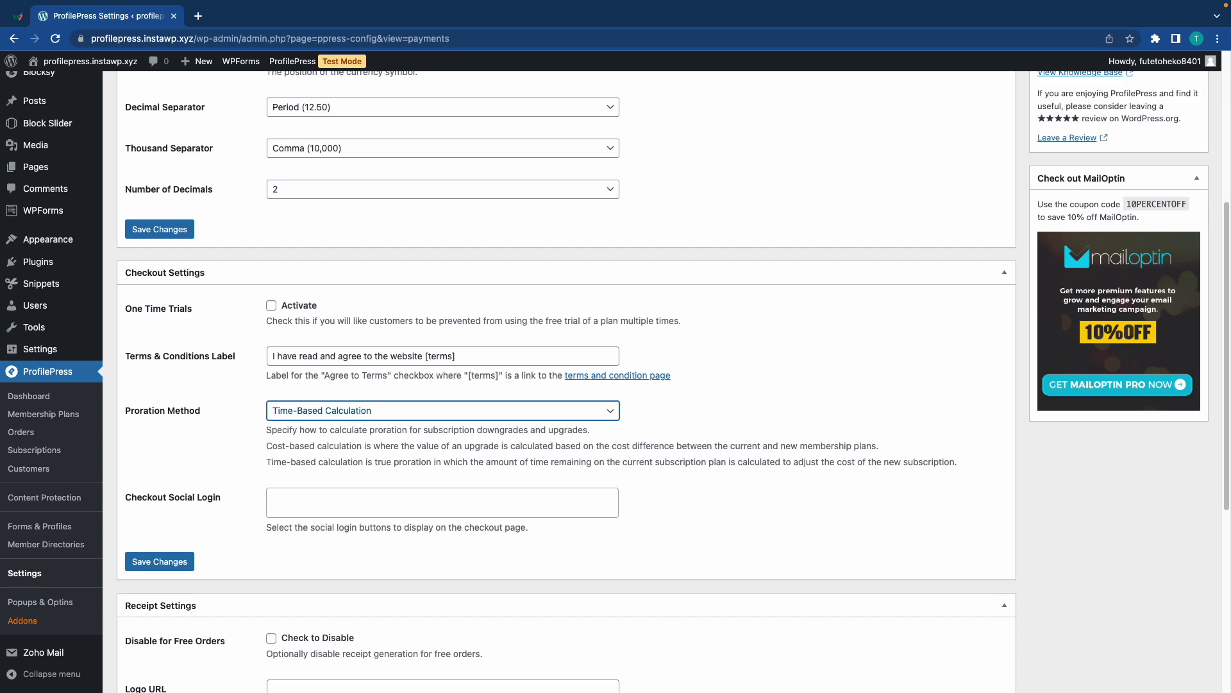
pyautogui.click(159, 561)
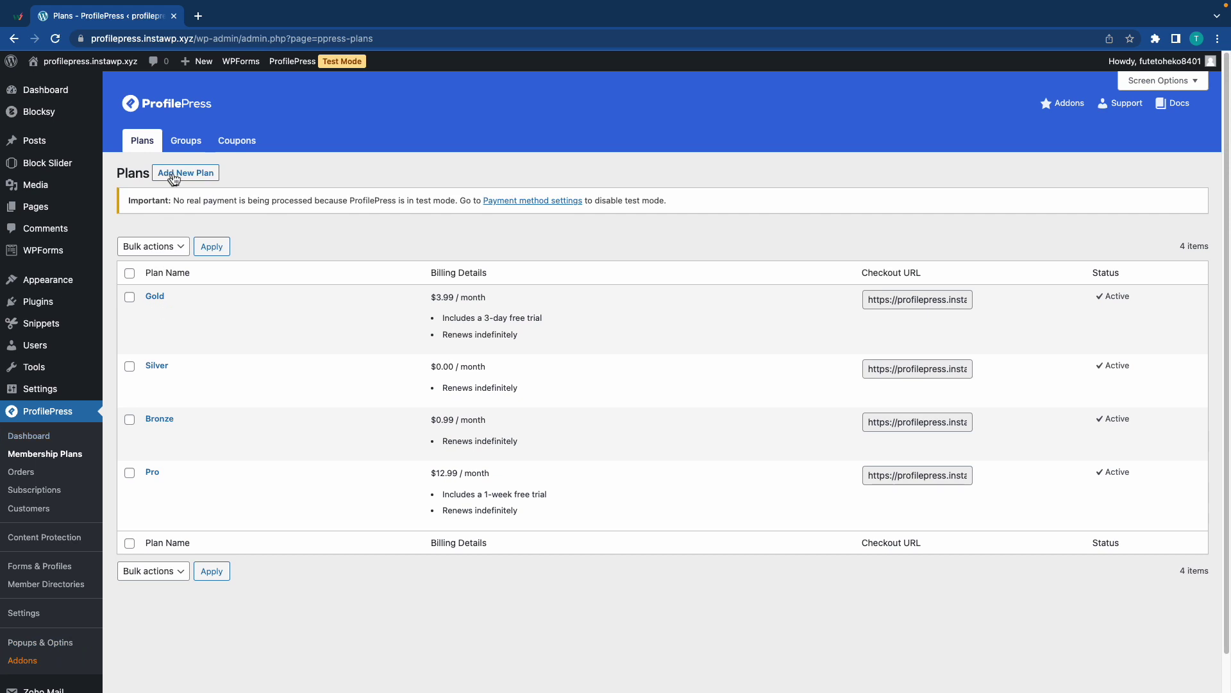
# Start a new plan group named 'Newsletter Subscriptions'.
pyautogui.click(184, 150)
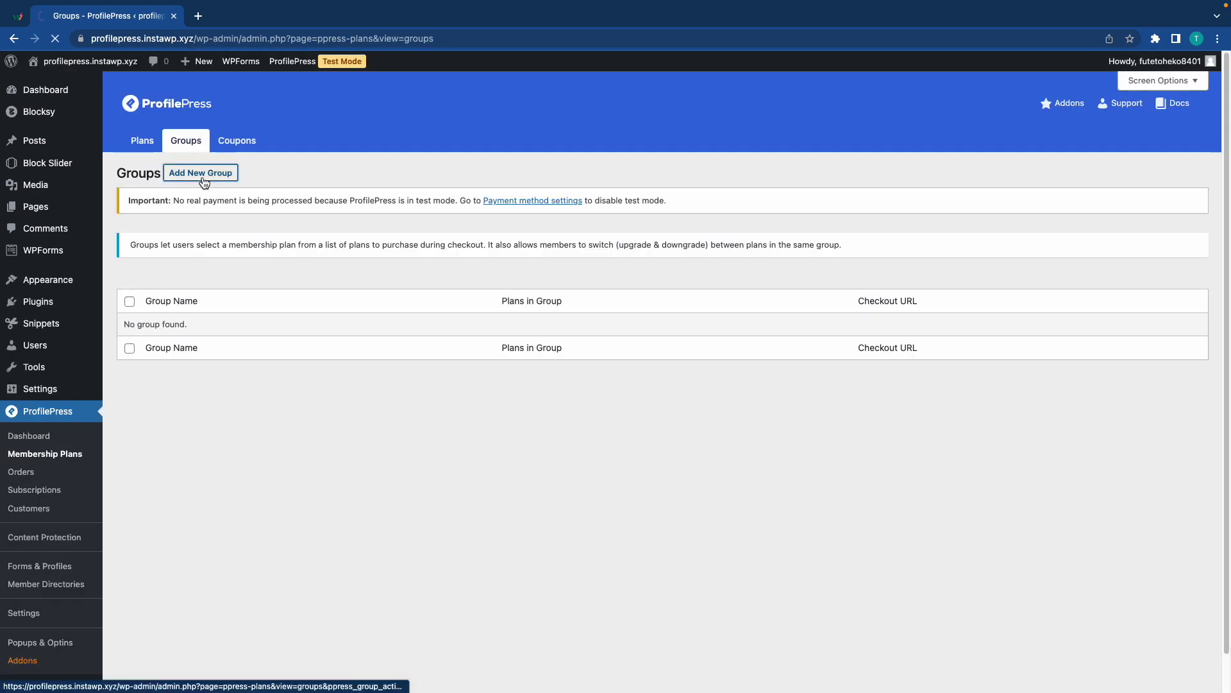
pyautogui.click(203, 178)
pyautogui.click(340, 287)
pyautogui.write('Newsletter Subscriptions')
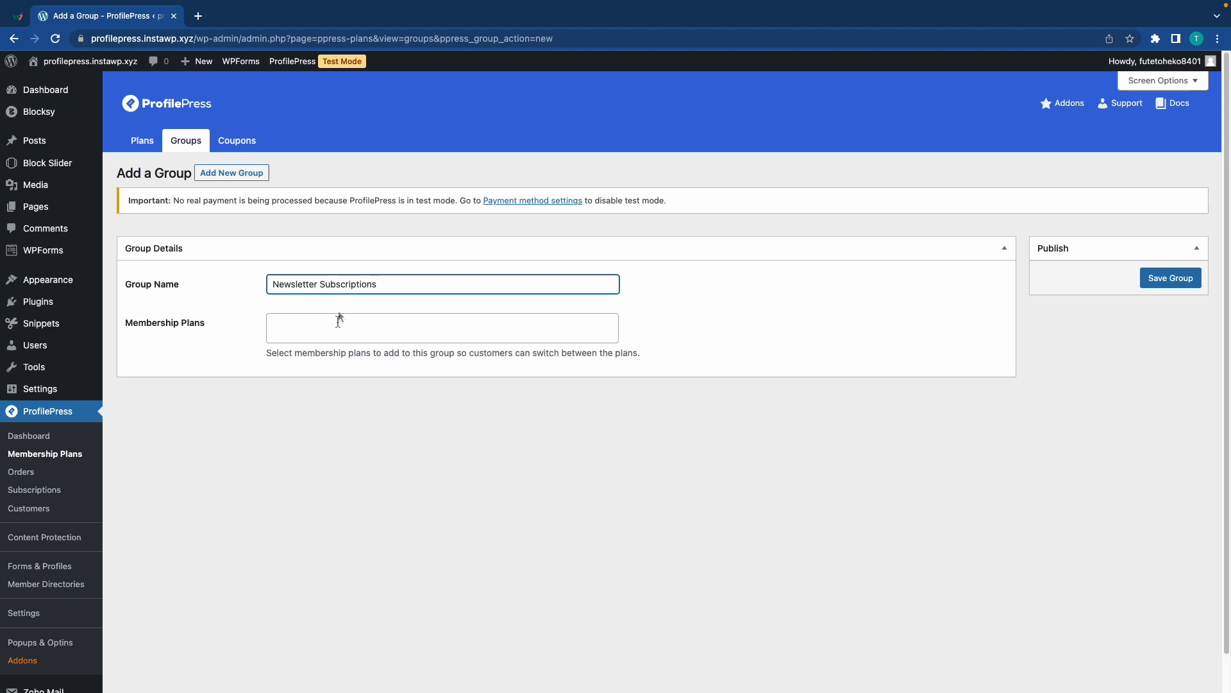
# Add the Gold, Silver and Bronze plans, save the group, and select its checkout URL.
pyautogui.click(332, 334)
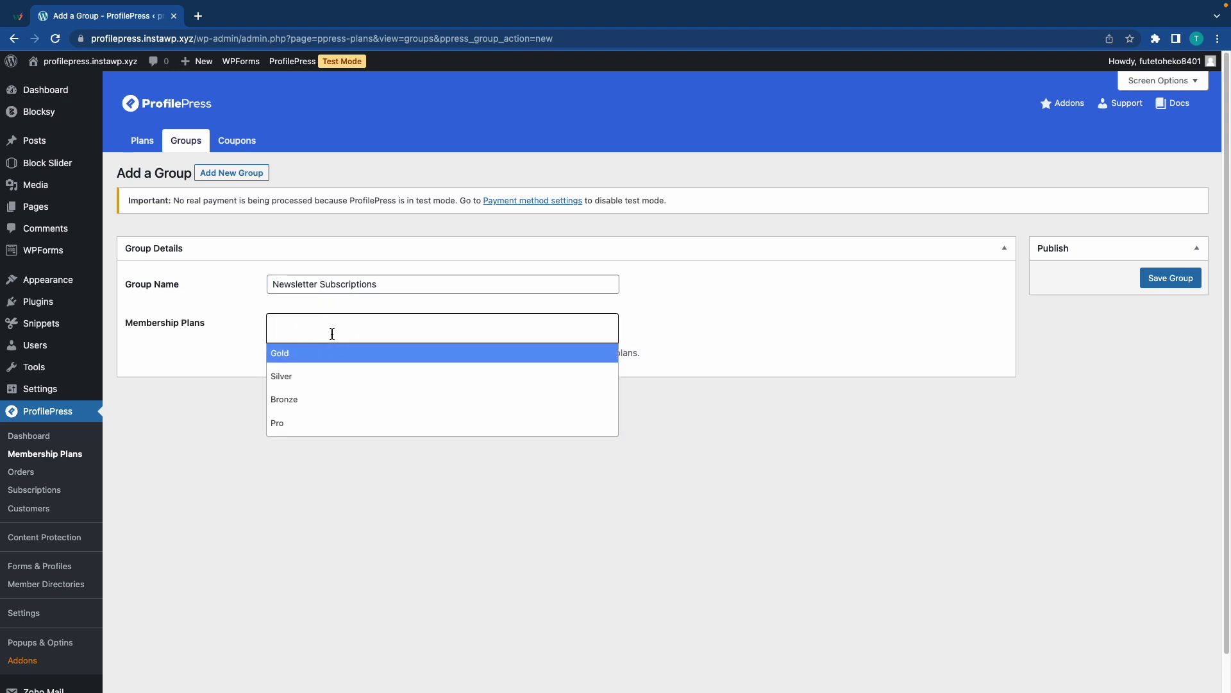
pyautogui.click(321, 354)
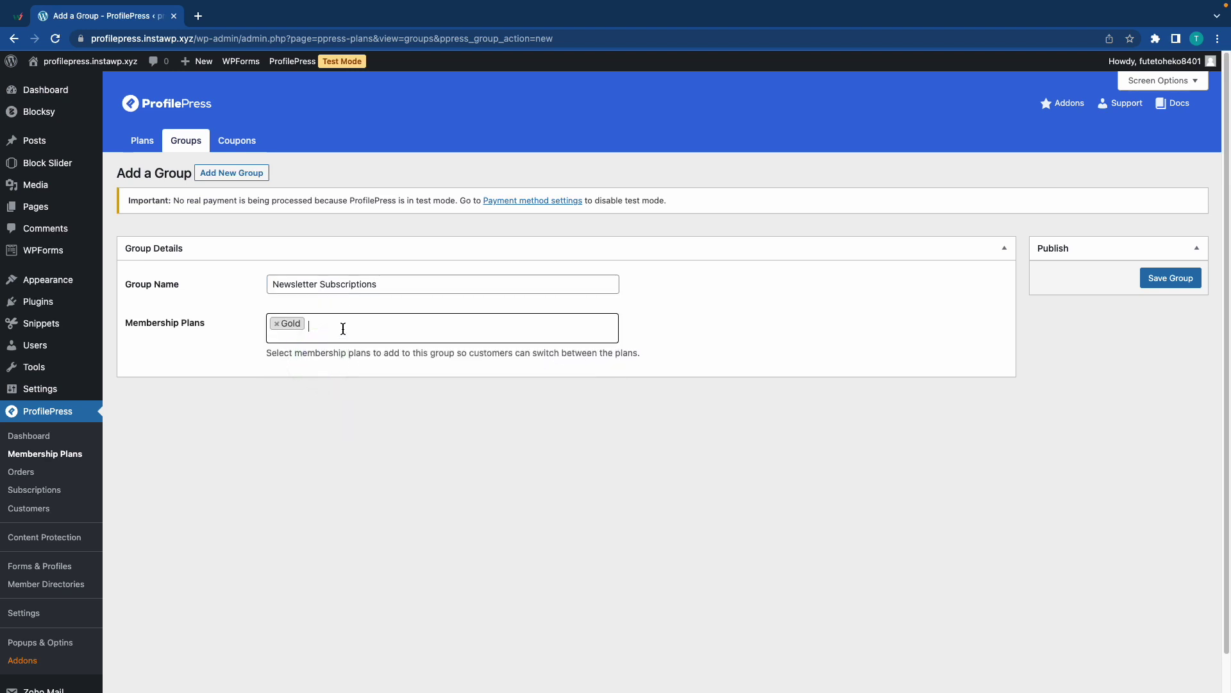
pyautogui.click(343, 329)
pyautogui.click(312, 378)
pyautogui.click(360, 335)
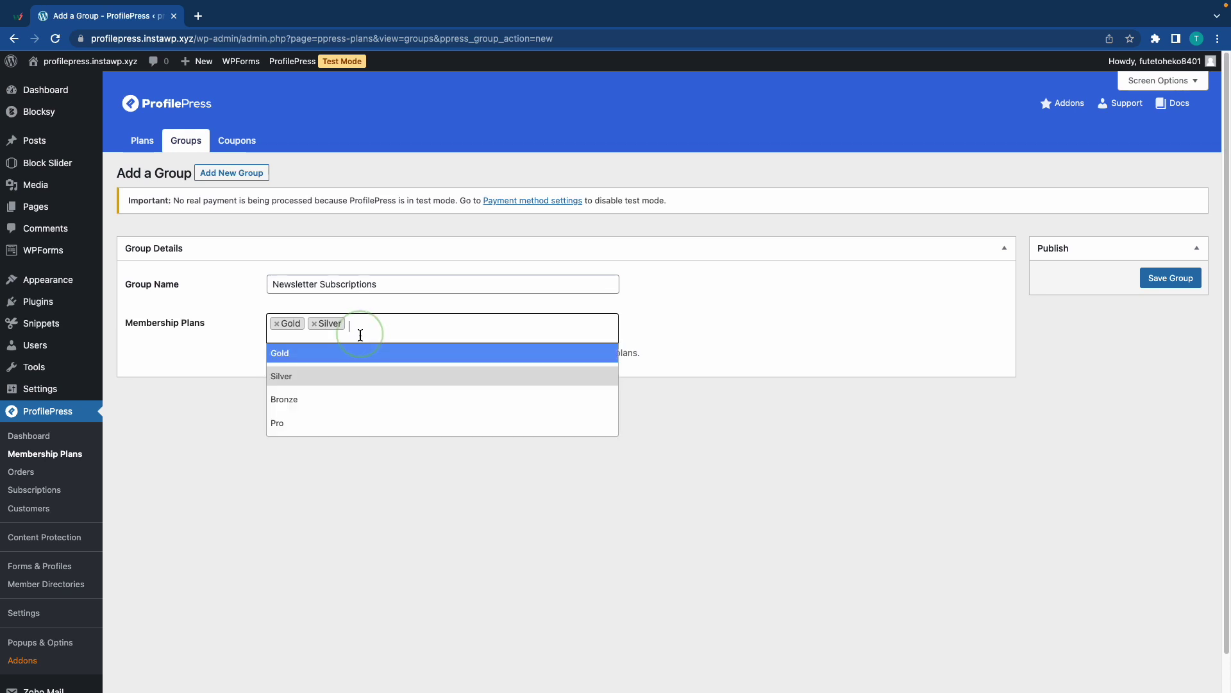
pyautogui.click(333, 398)
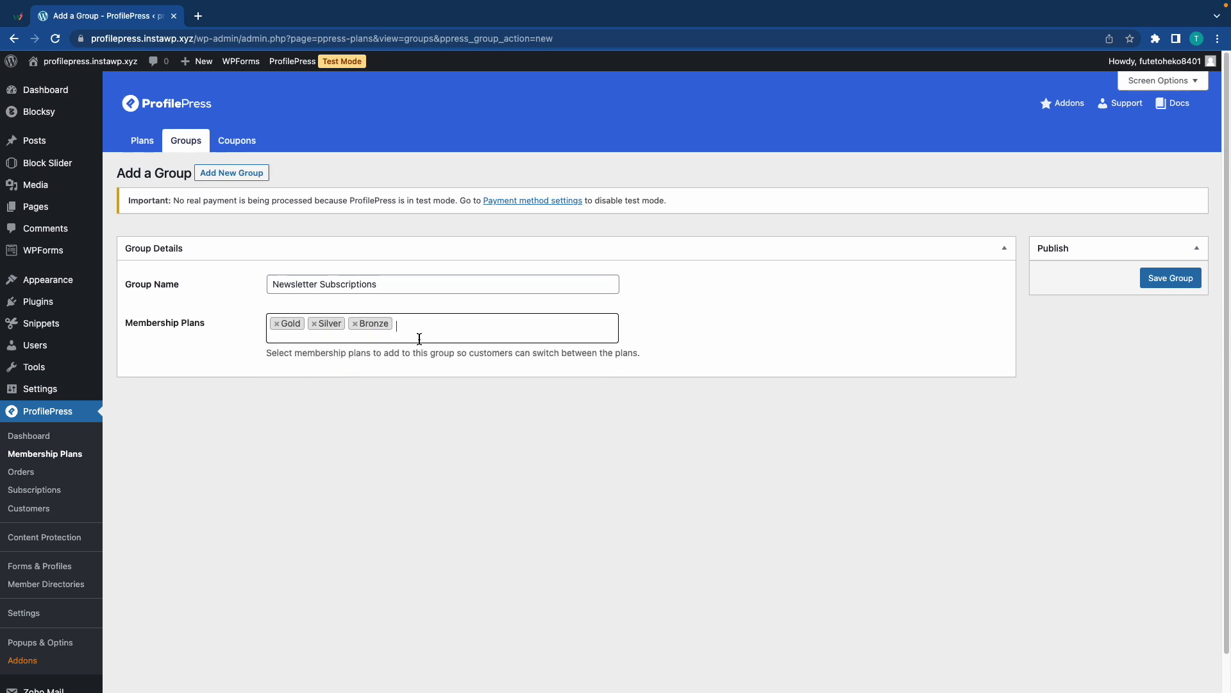
pyautogui.click(1155, 278)
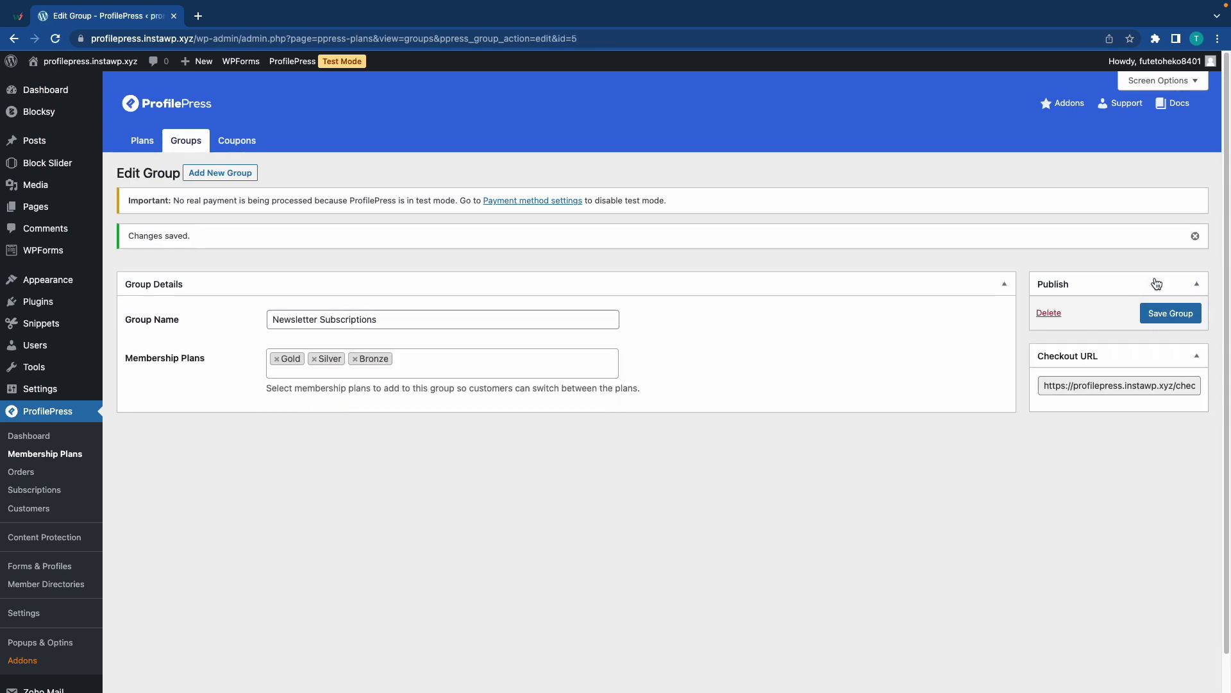
pyautogui.click(1111, 385)
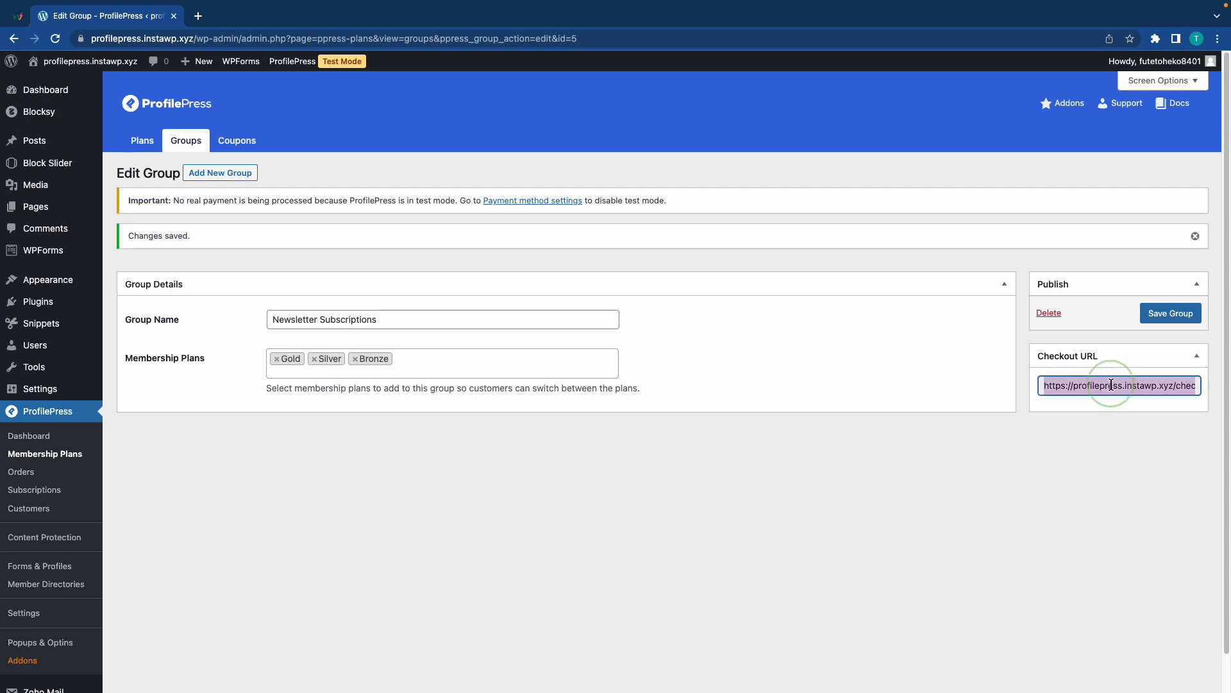
# Copy the checkout URL and start a new post titled 'Test'.
pyautogui.press('super+c')
pyautogui.moveTo(195, 61)
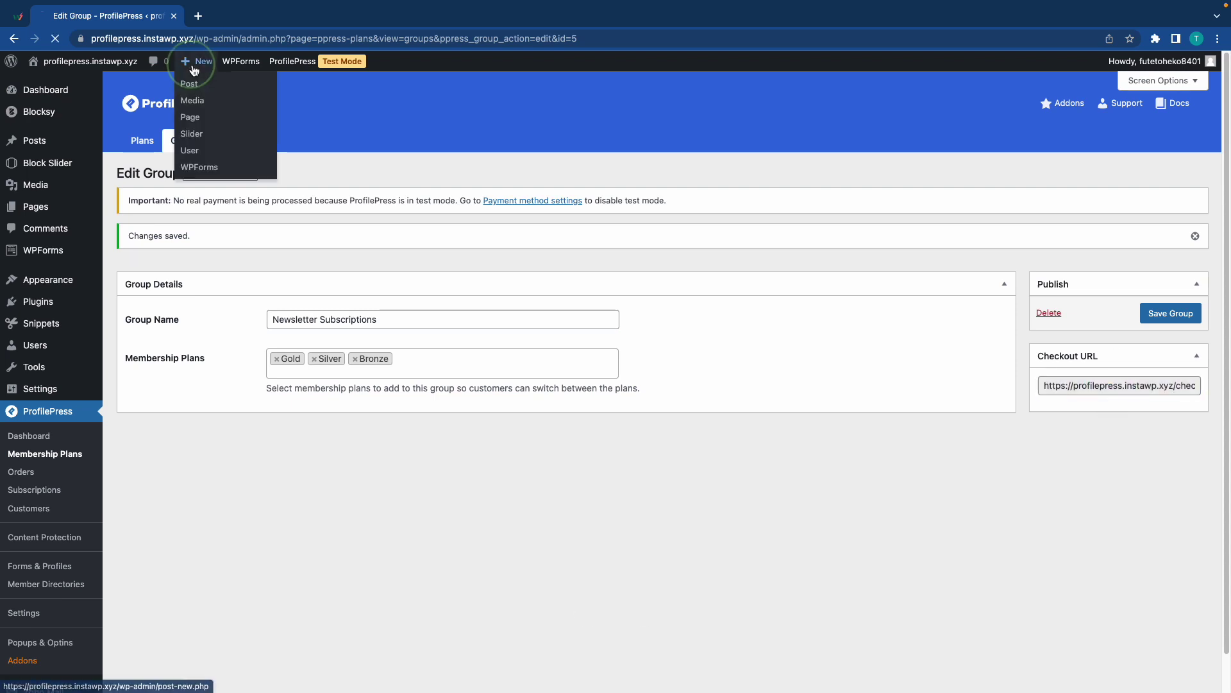
pyautogui.click(192, 86)
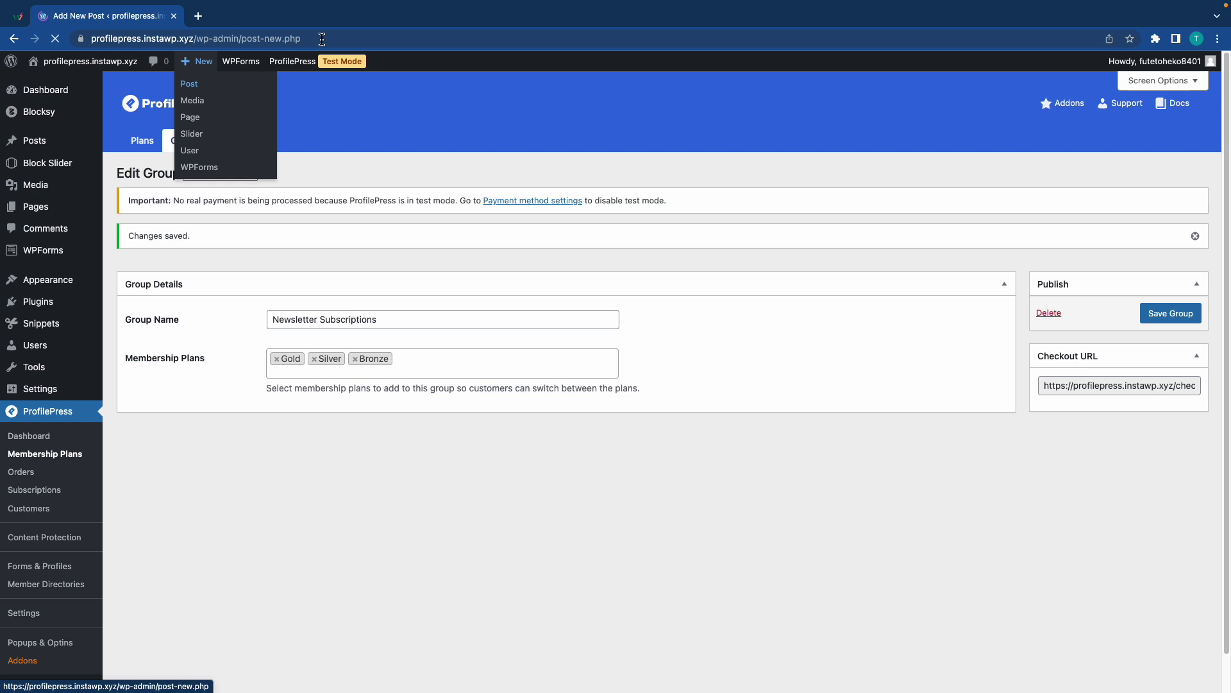
pyautogui.write('Test')
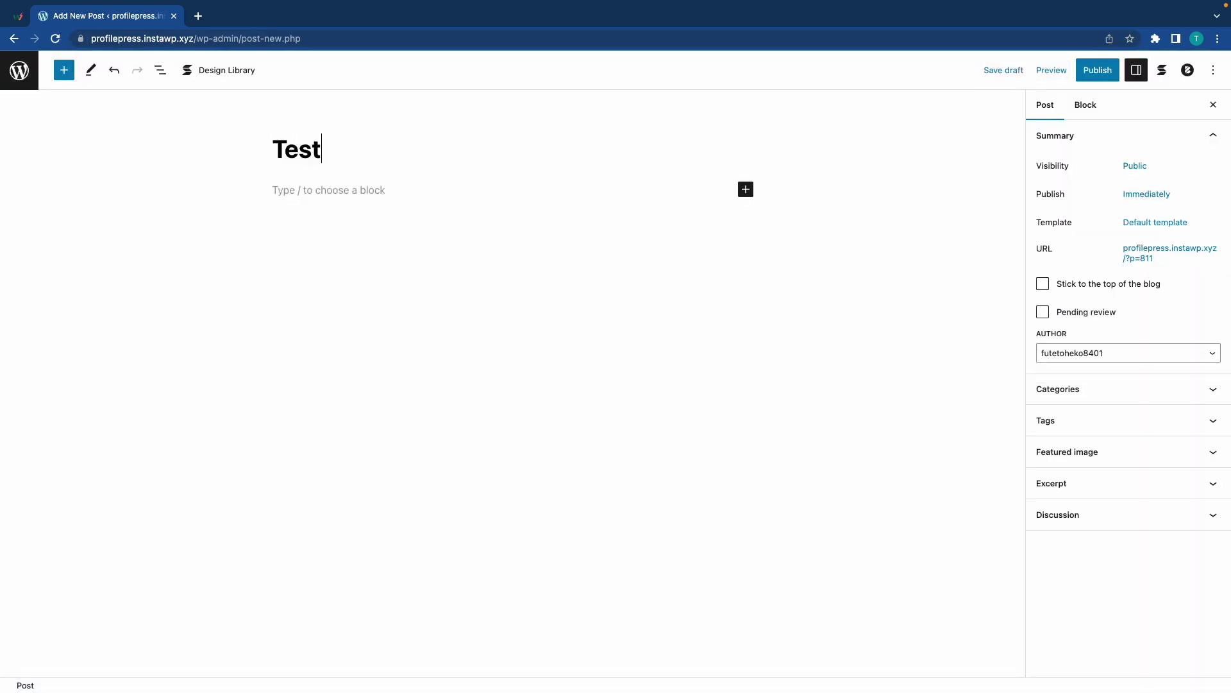
pyautogui.press('Return')
# Add a 'Subscribe Now' button linked to the checkout URL and publish the post.
pyautogui.write('/button')
pyautogui.press('Return')
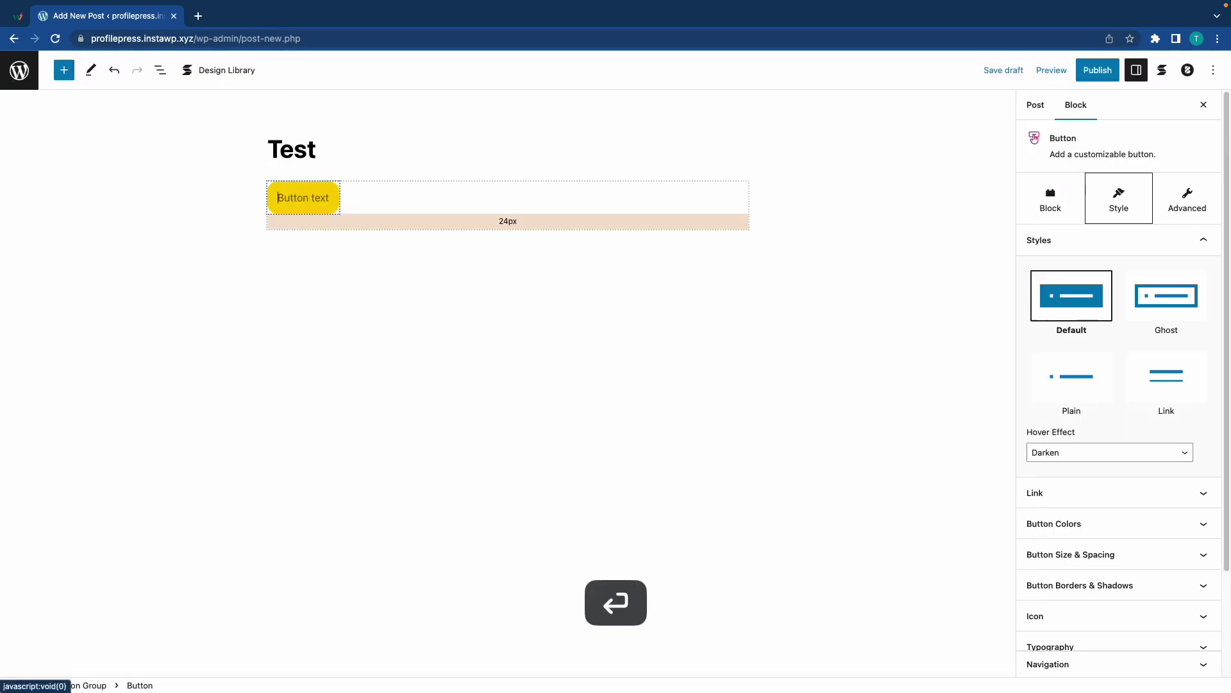
pyautogui.write('Subscribe Now')
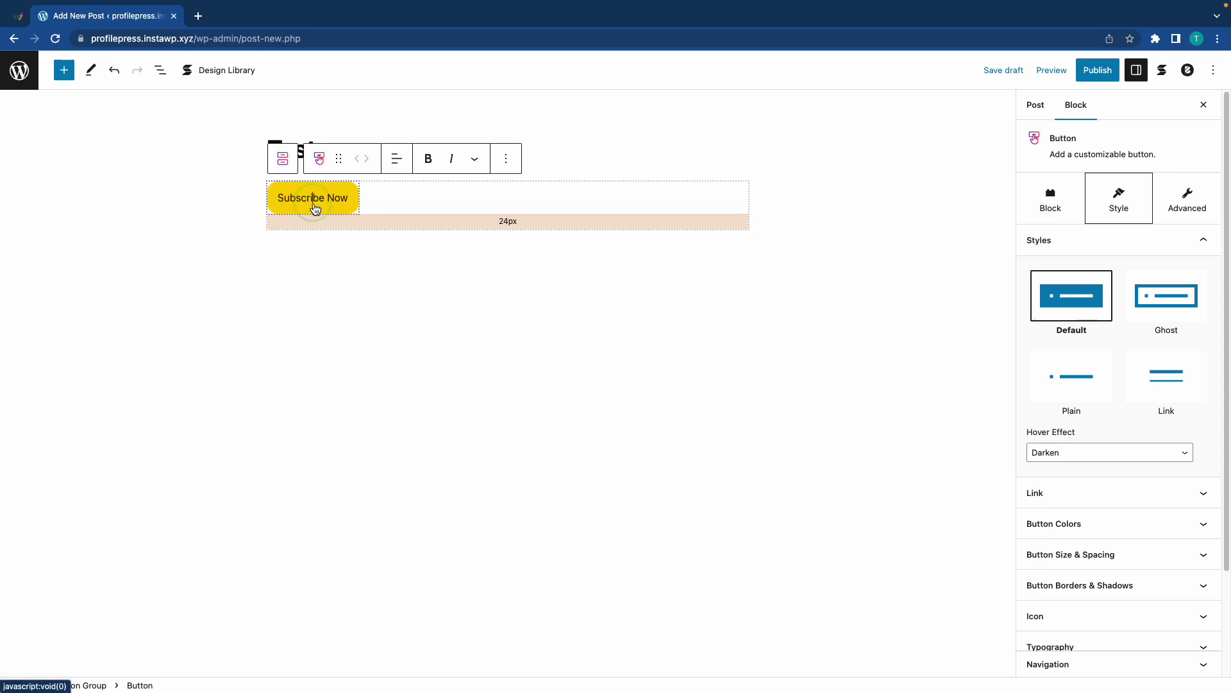
pyautogui.click(1058, 492)
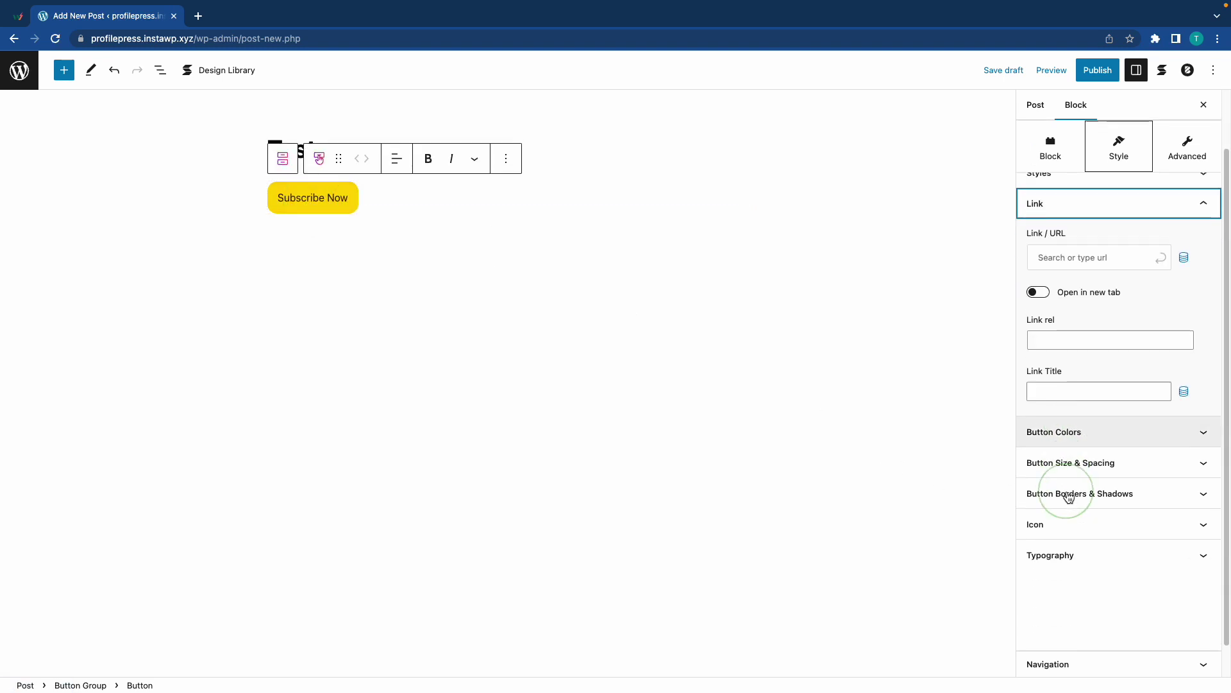
pyautogui.click(1105, 242)
pyautogui.press('super+v')
pyautogui.click(1181, 245)
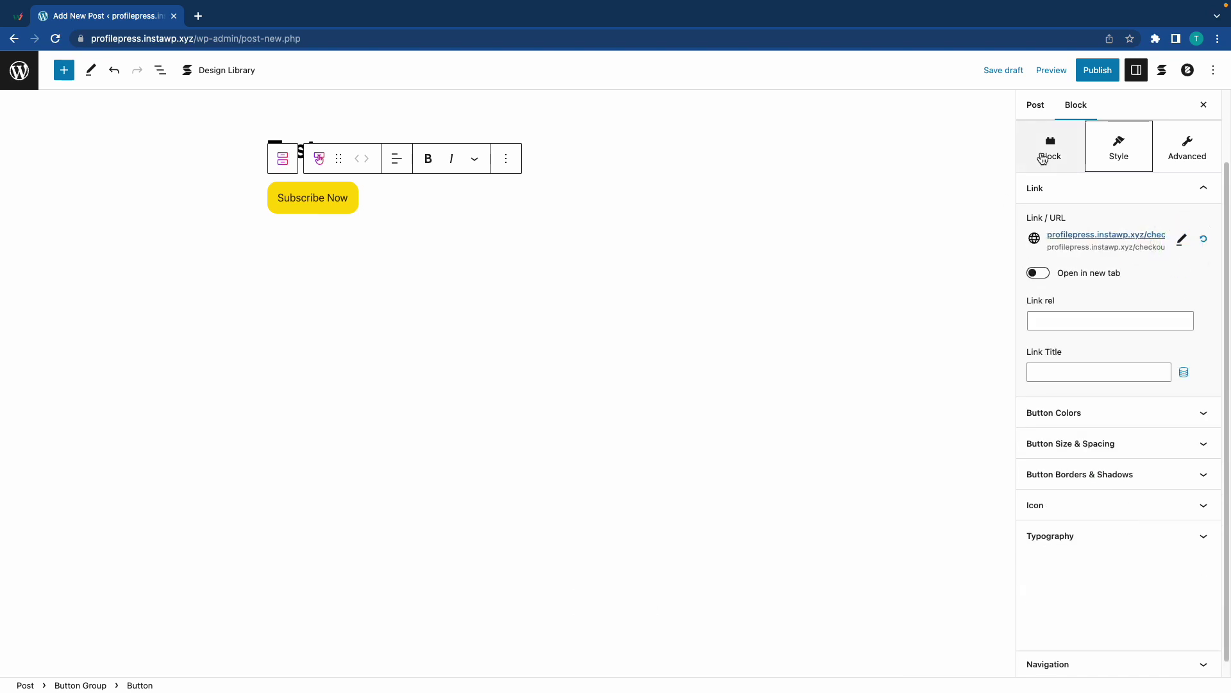
pyautogui.click(1098, 70)
pyautogui.click(1102, 70)
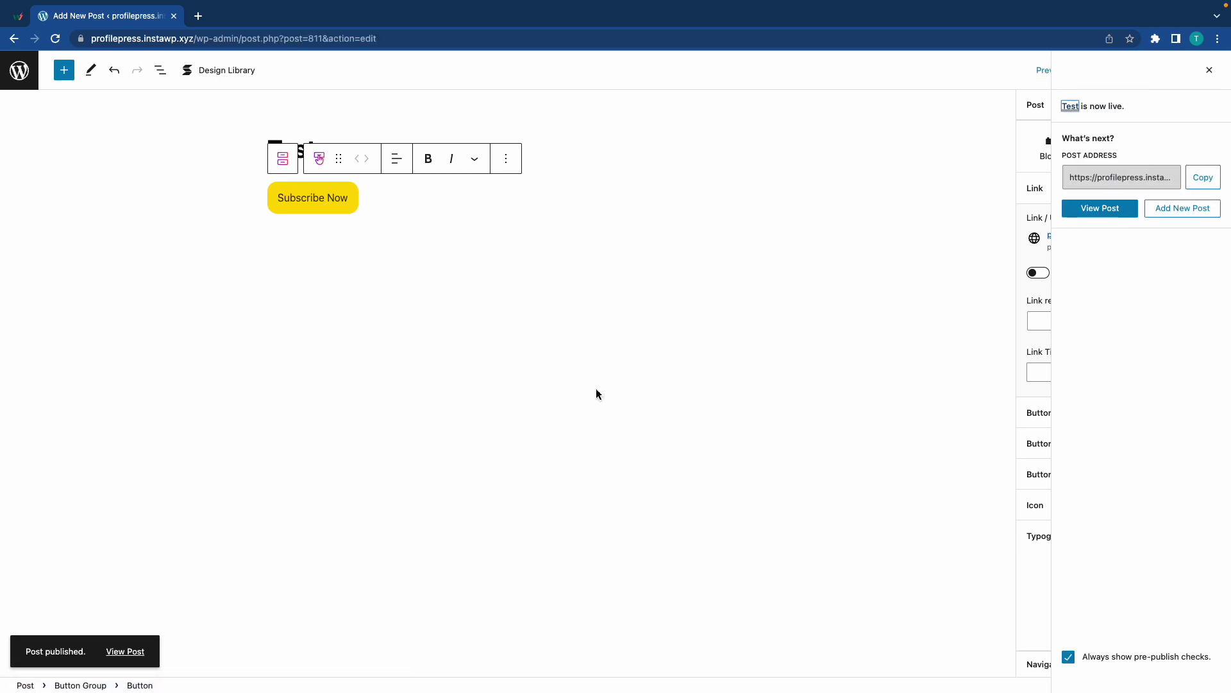
# Open the Test post in a private window, follow Subscribe Now, and select the Silver plan.
pyautogui.rightClick(131, 651)
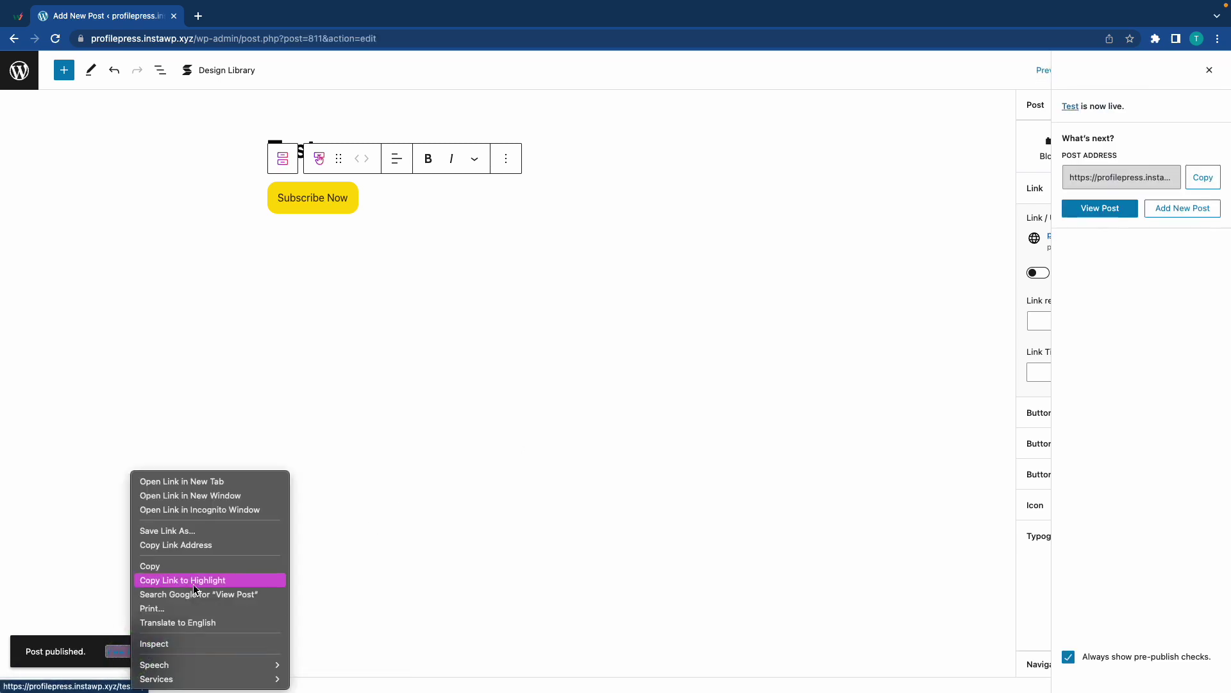
pyautogui.click(225, 509)
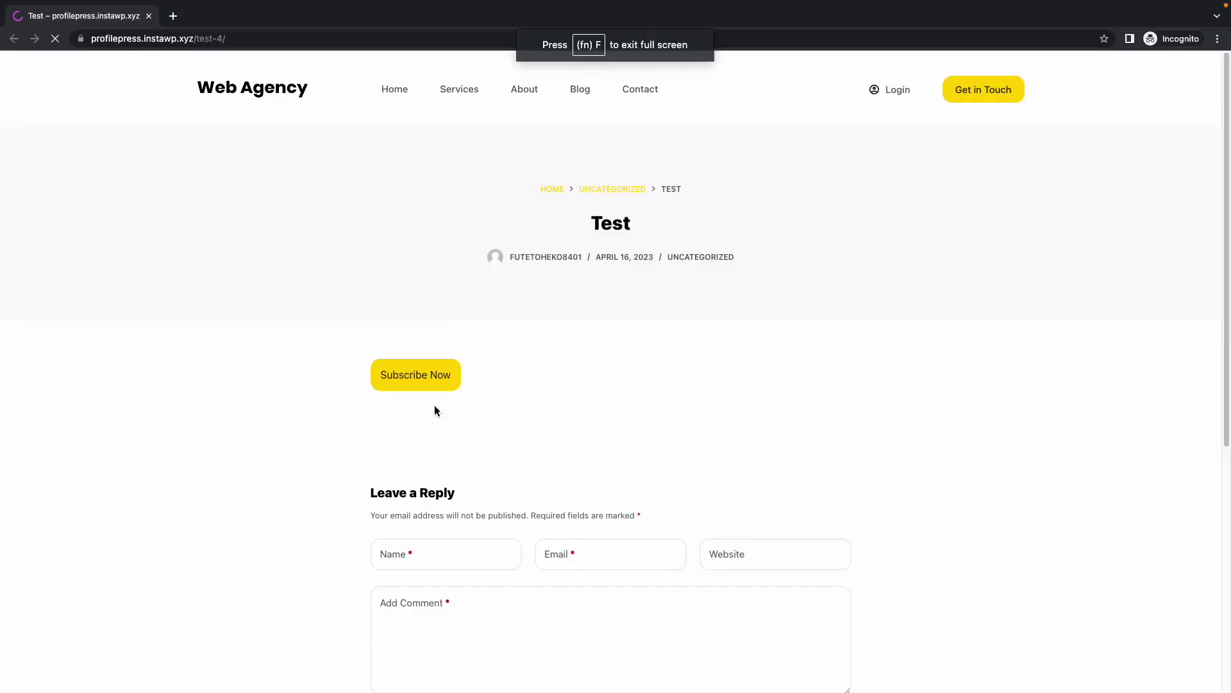
pyautogui.click(435, 389)
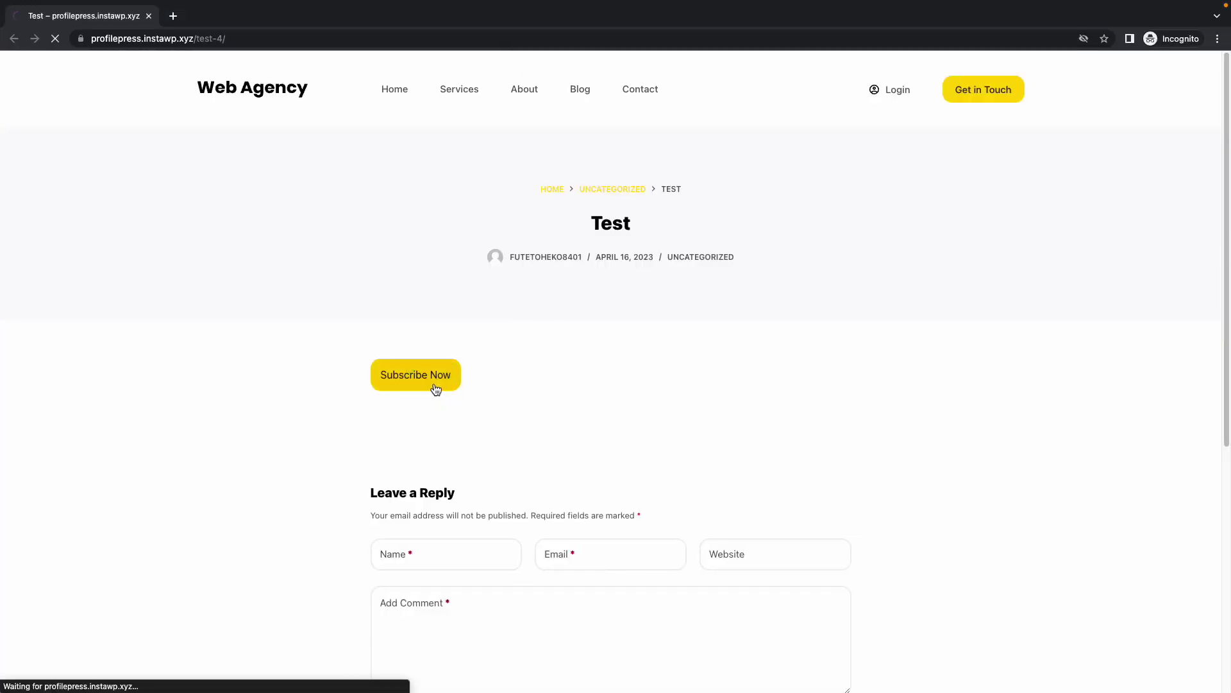
pyautogui.scroll(-3, 432, 387)
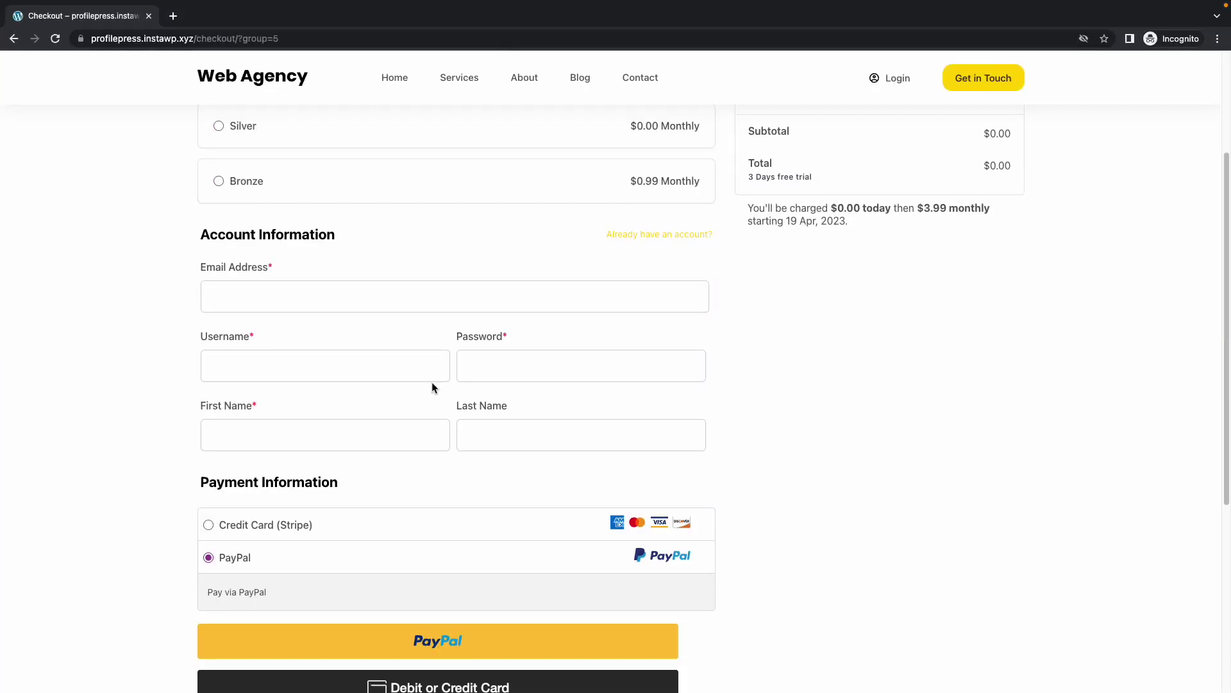
pyautogui.scroll(3, 432, 385)
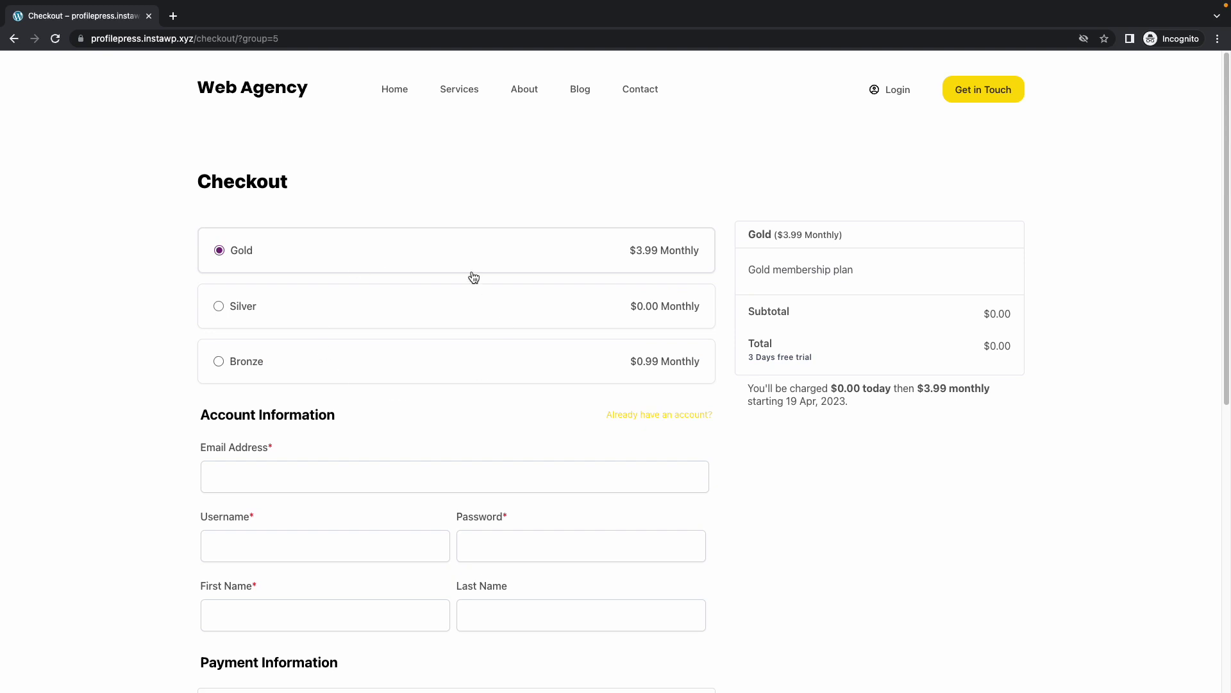
pyautogui.click(649, 322)
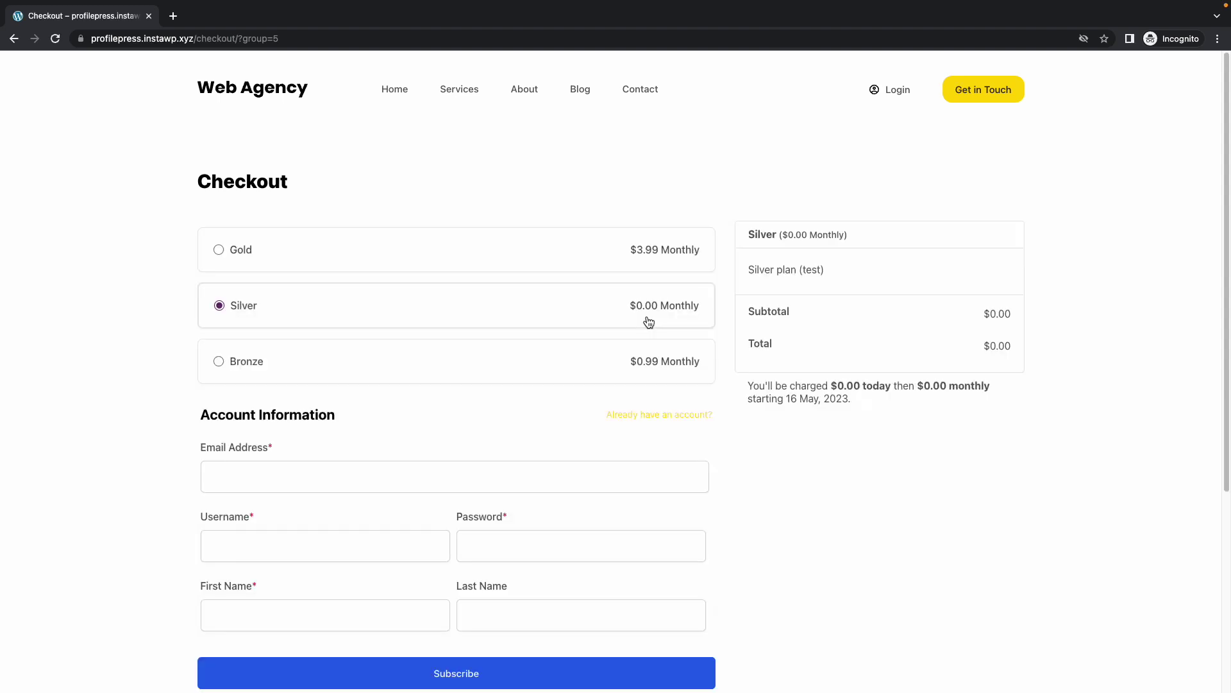
pyautogui.scroll(-3, 649, 322)
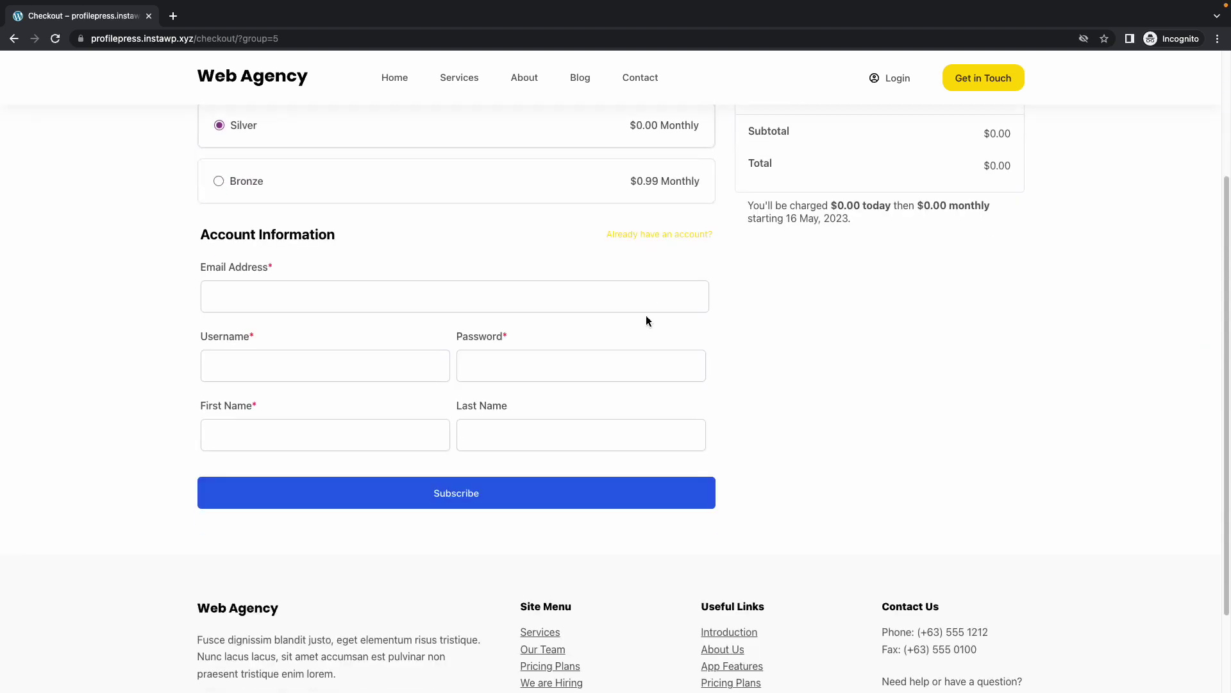
pyautogui.scroll(3, 647, 319)
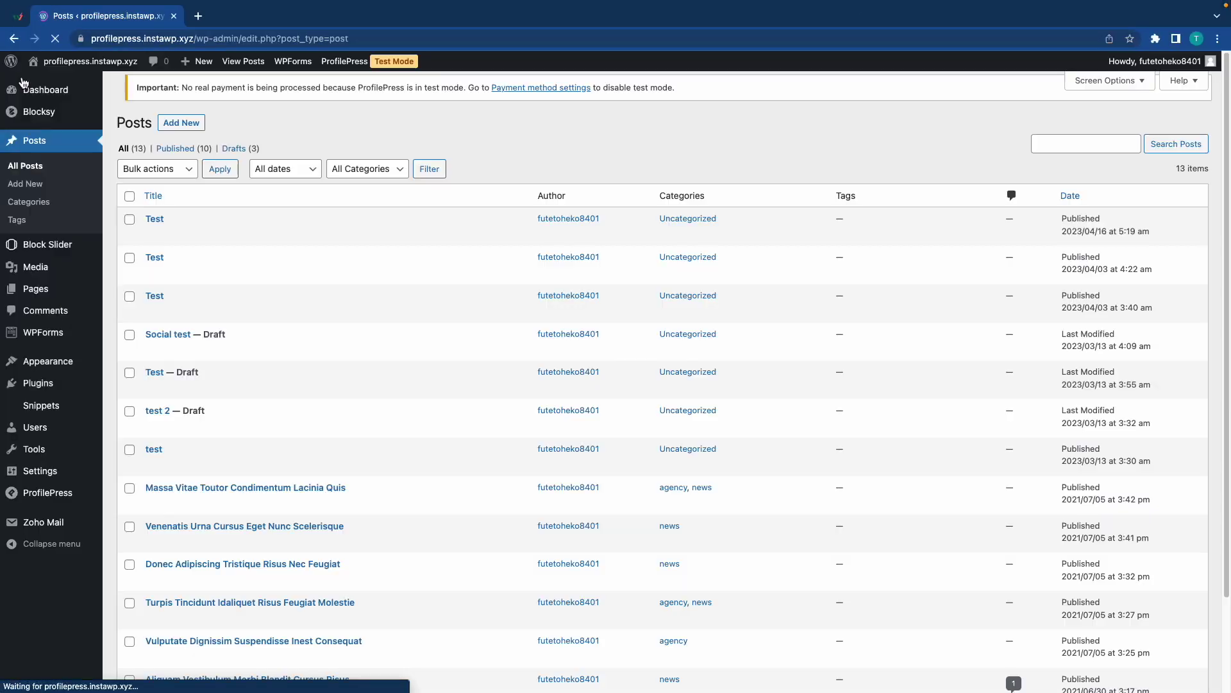
# Change the Silver plan's price from 0.00 to 1.99 and save it.
pyautogui.moveTo(42, 492)
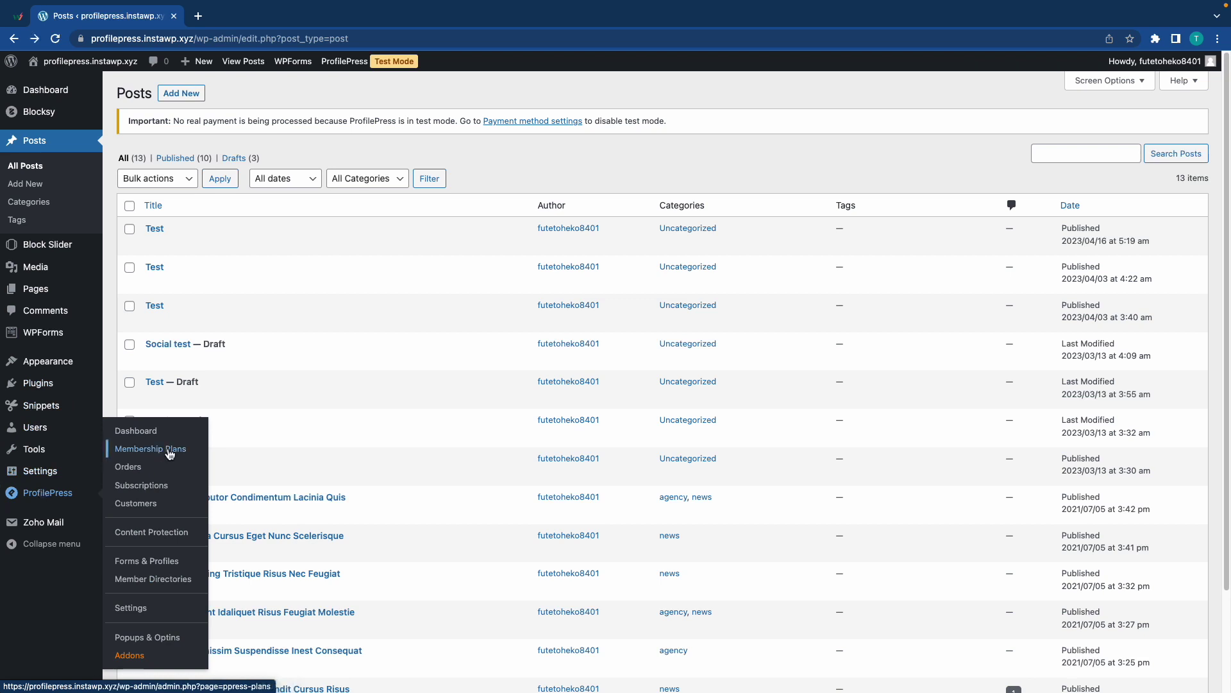
pyautogui.click(170, 450)
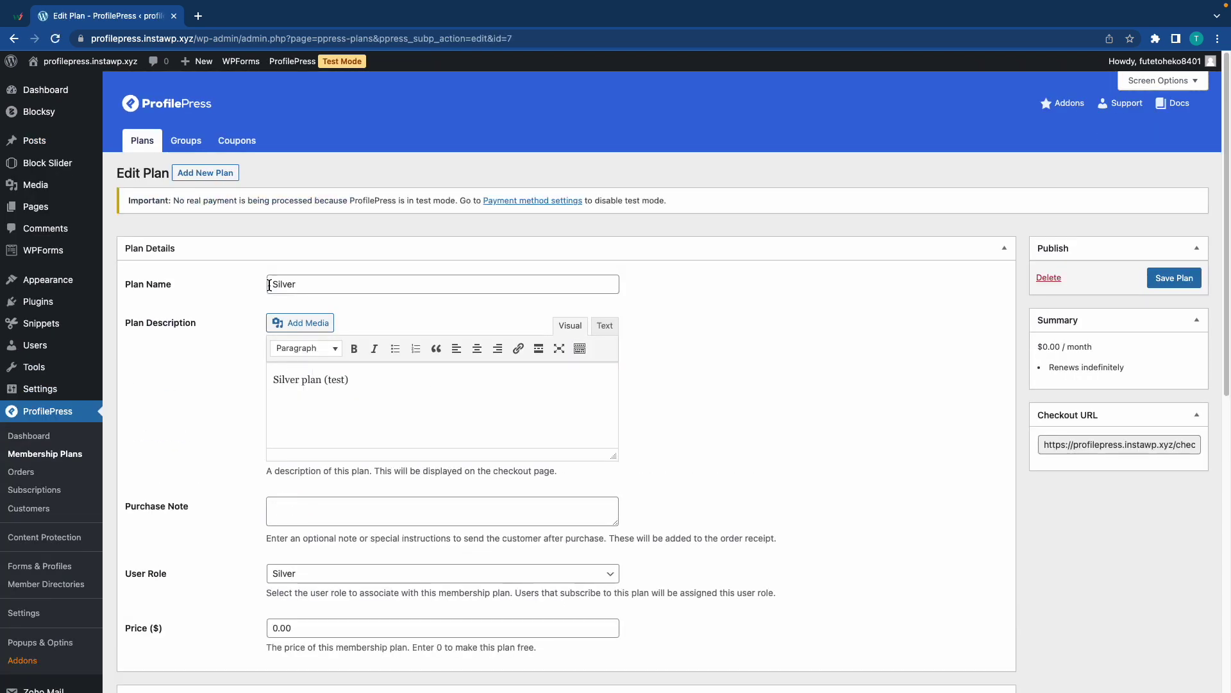
pyautogui.scroll(-3, 443, 385)
pyautogui.click(442, 473)
pyautogui.doubleClick(282, 474)
pyautogui.write('1.99')
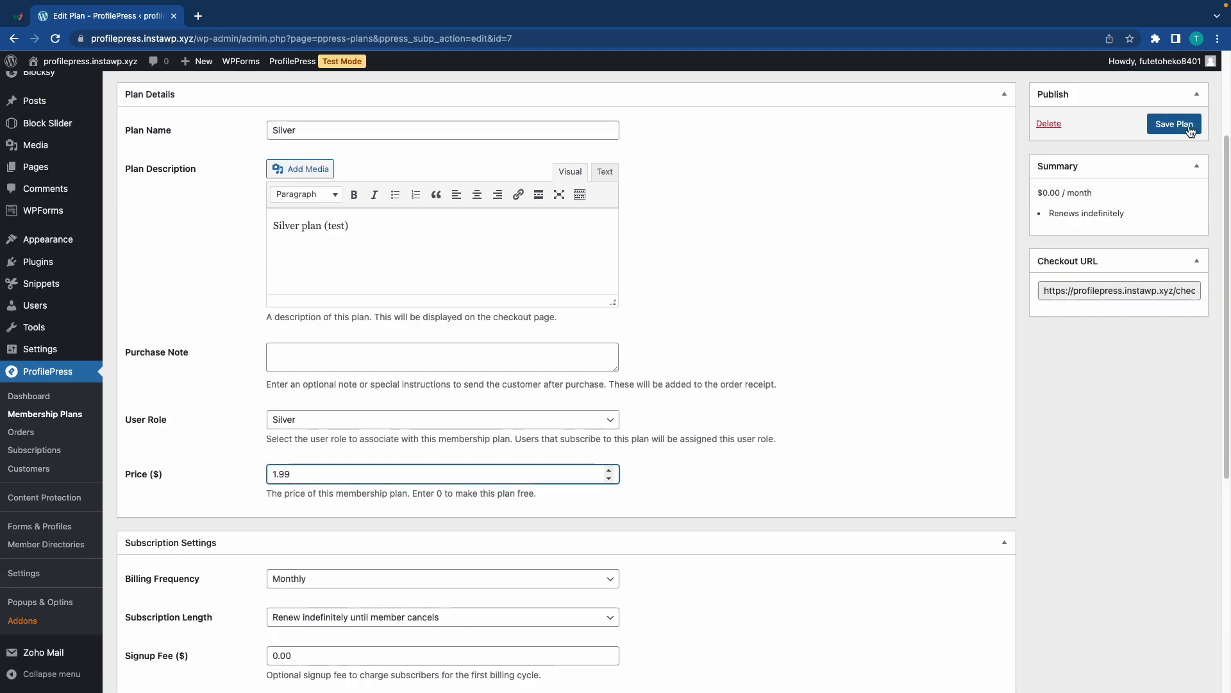
pyautogui.click(1174, 124)
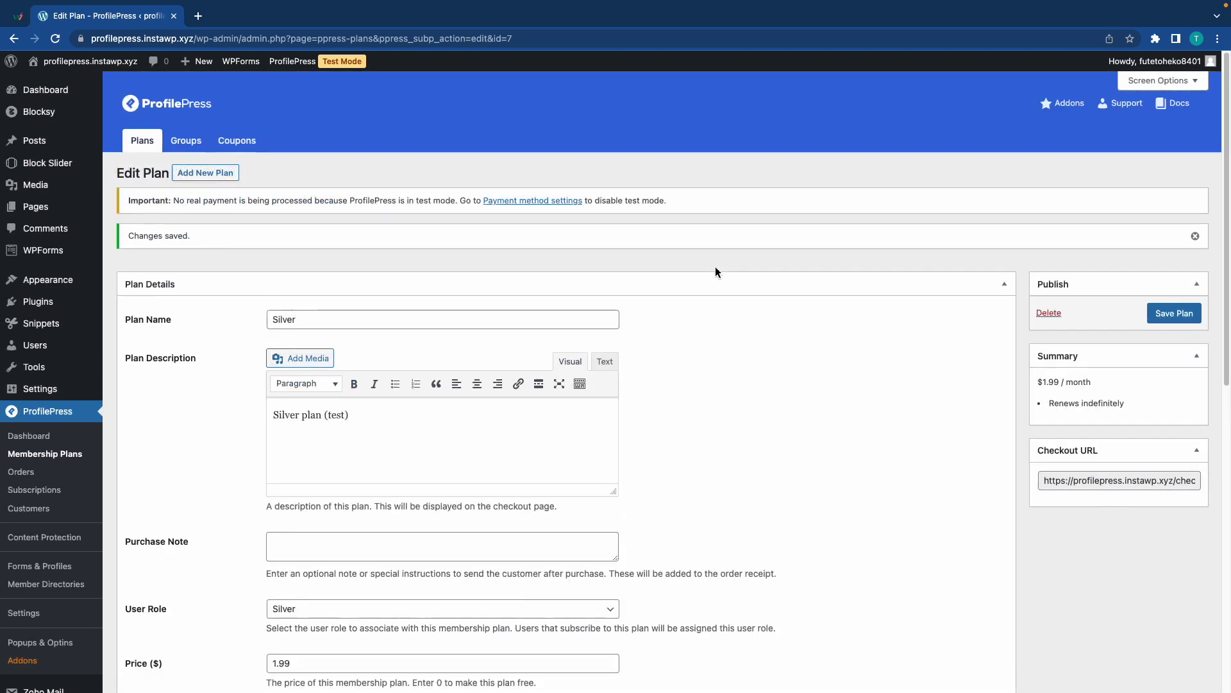
pyautogui.hotkey('ctrl', 'Right')
# Reload the checkout, choose the Bronze plan and fill in the new account's e-mail, username and name.
pyautogui.press('super+r')
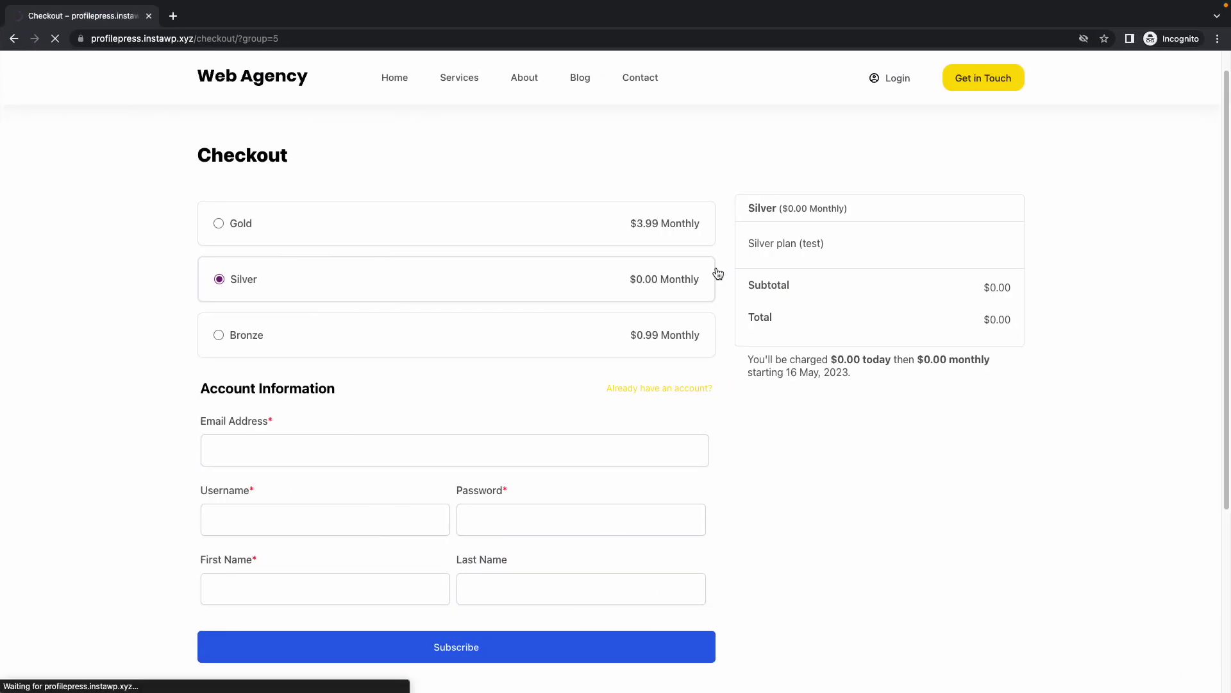
pyautogui.scroll(-3, 656, 292)
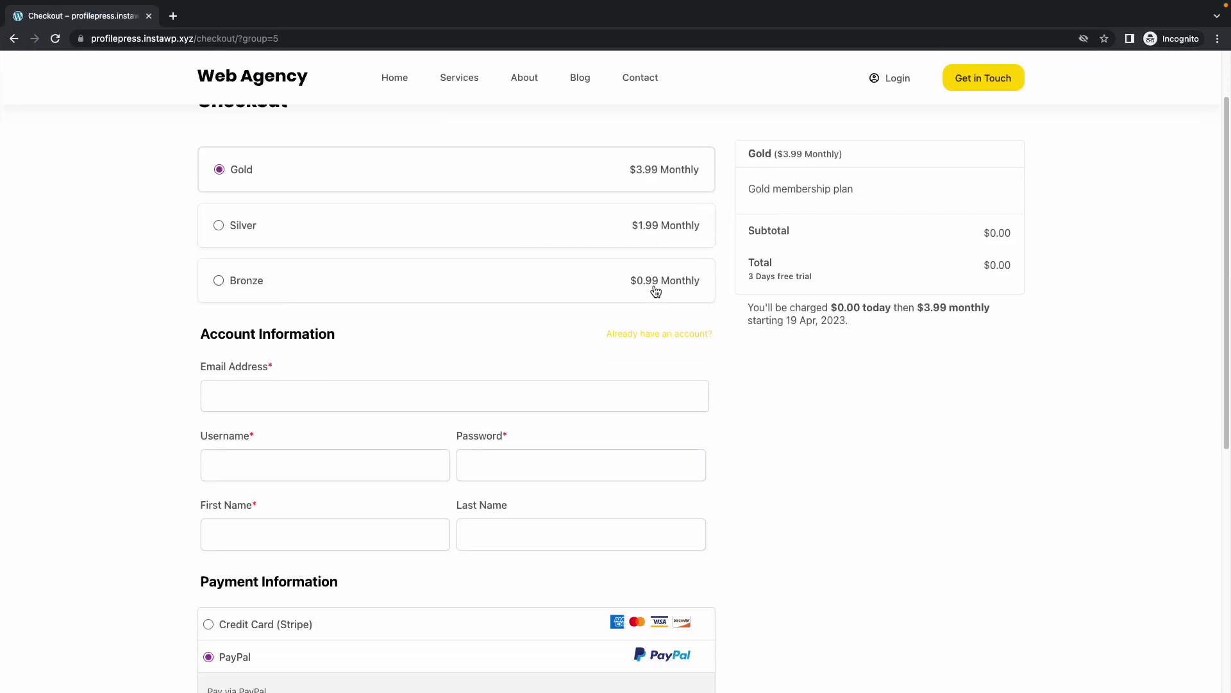
pyautogui.scroll(4, 212, 344)
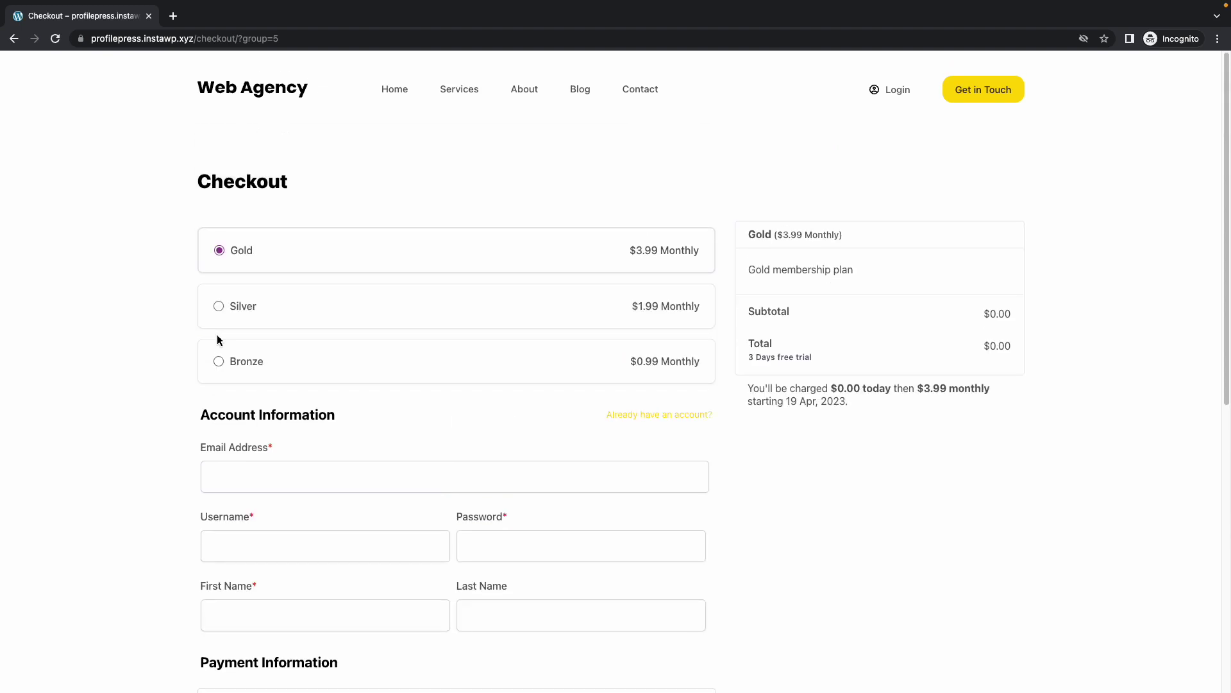
pyautogui.click(261, 365)
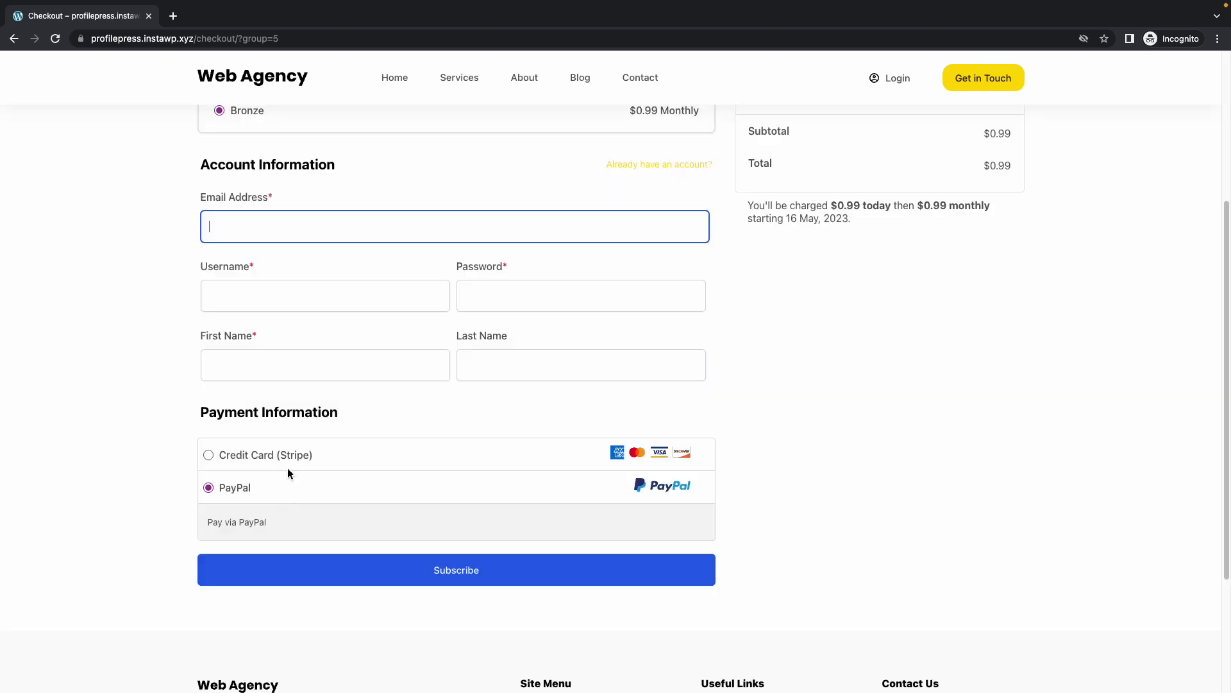
# Pay by Stripe credit card with a test card and US, Colorado billing address, then submit.
pyautogui.click(266, 455)
pyautogui.write('John Doe4242424242424242')
pyautogui.click(594, 438)
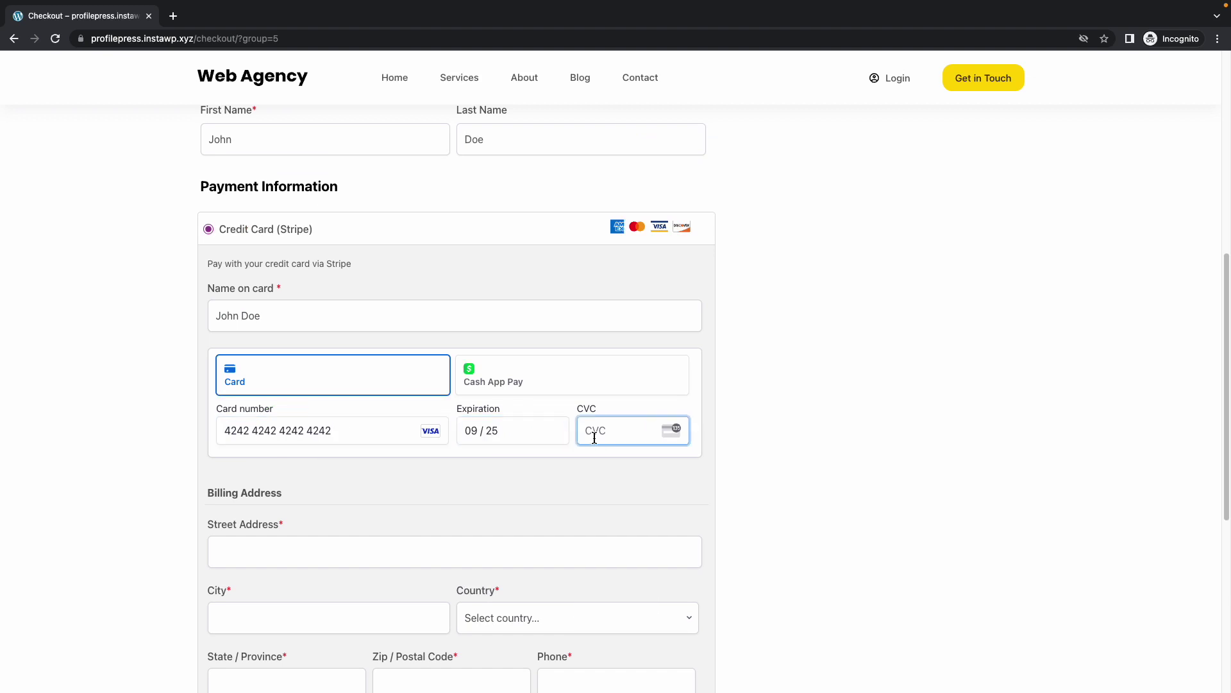
pyautogui.write('653Test StreetVilla Place')
pyautogui.click(286, 519)
pyautogui.click(275, 597)
pyautogui.write('00000')
pyautogui.press('Tab')
pyautogui.write('11100')
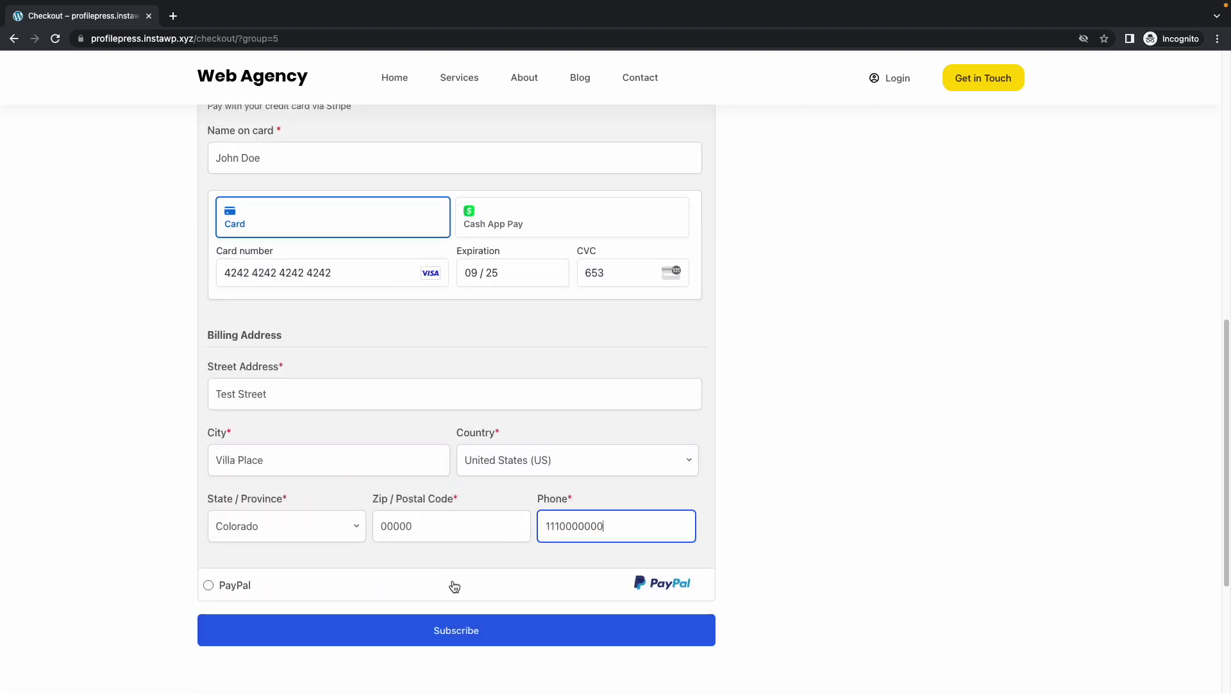
pyautogui.click(456, 630)
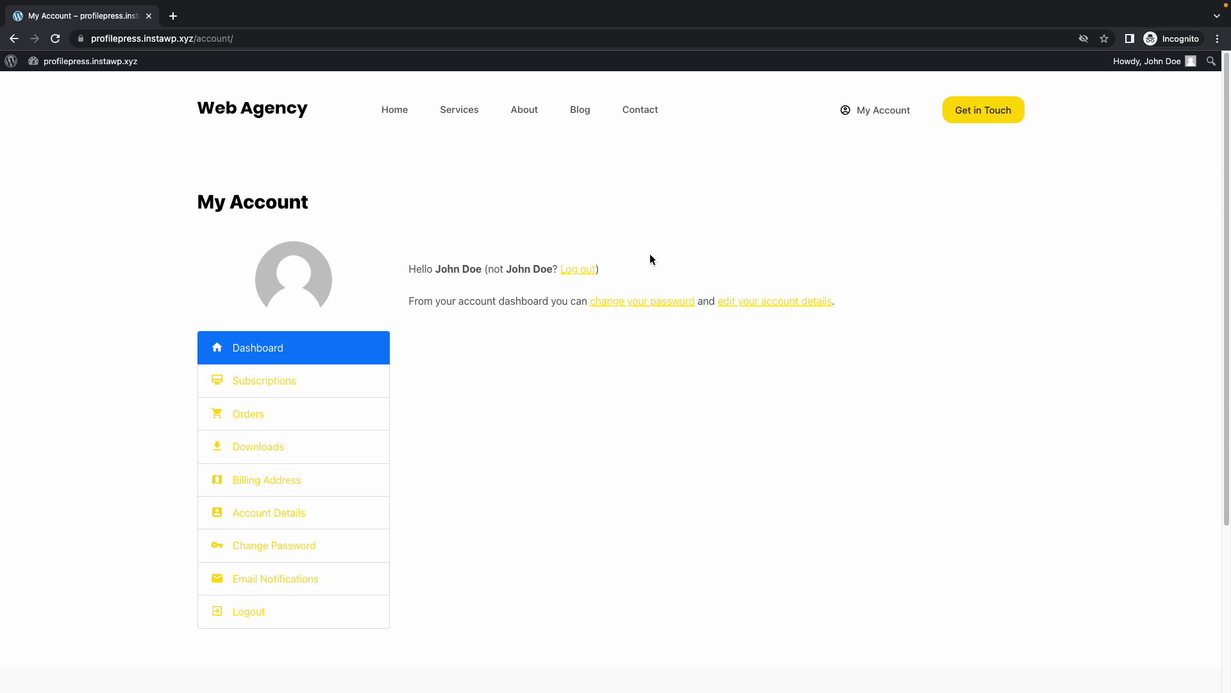
# Open the Bronze subscription from My Account's Subscriptions and confirm Change Plan.
pyautogui.click(283, 380)
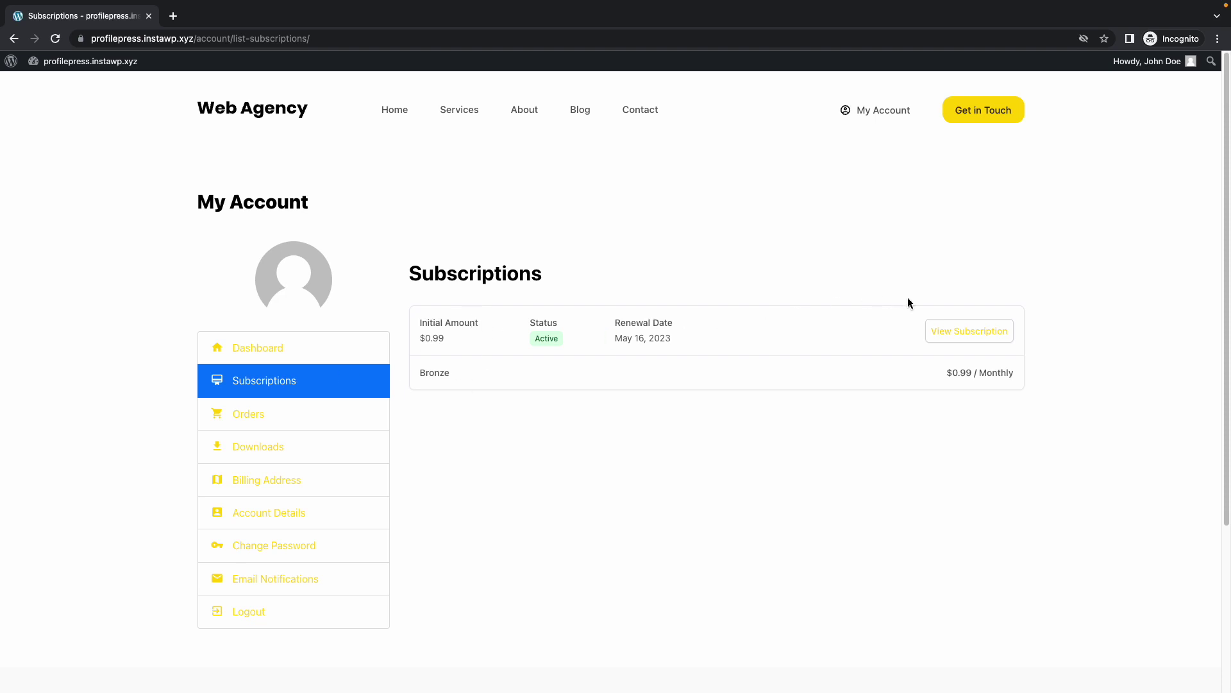
pyautogui.click(935, 329)
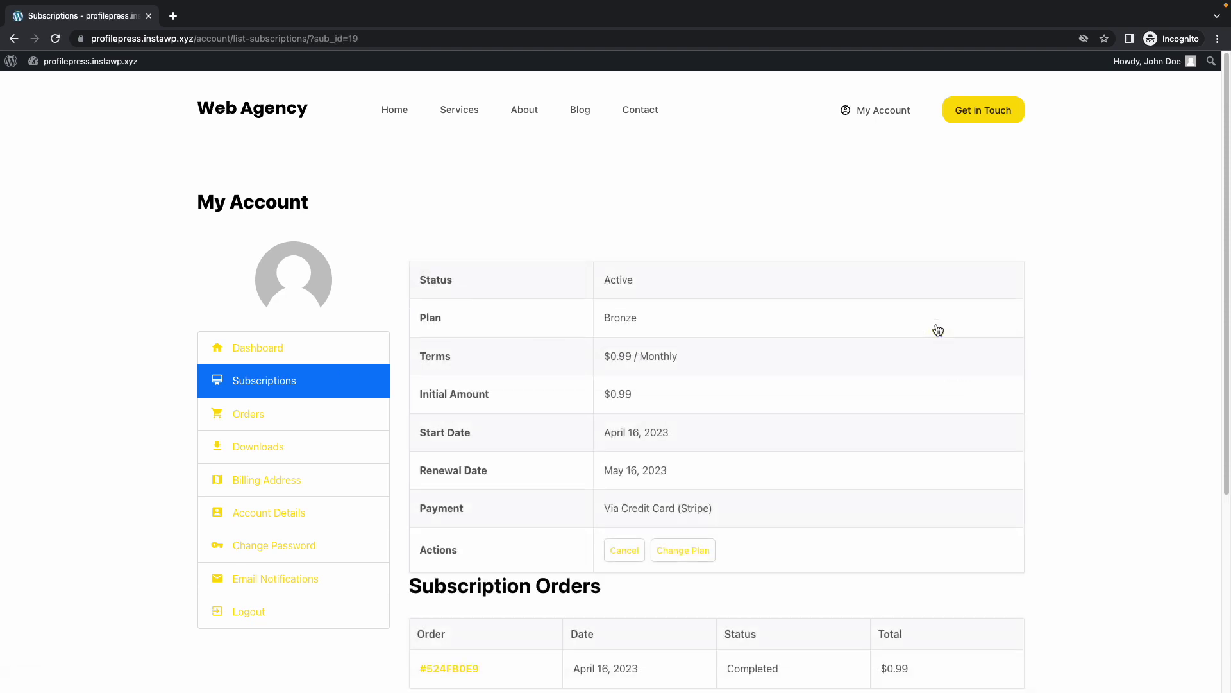
pyautogui.scroll(-1, 723, 422)
pyautogui.click(691, 550)
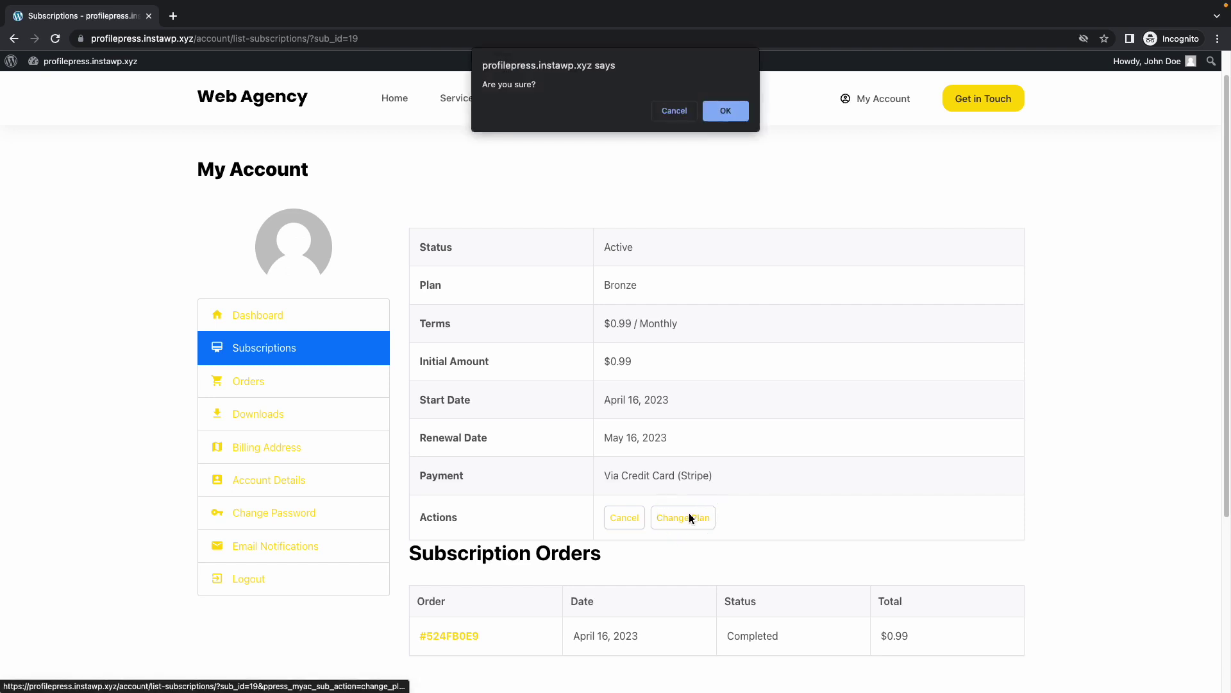
pyautogui.click(710, 117)
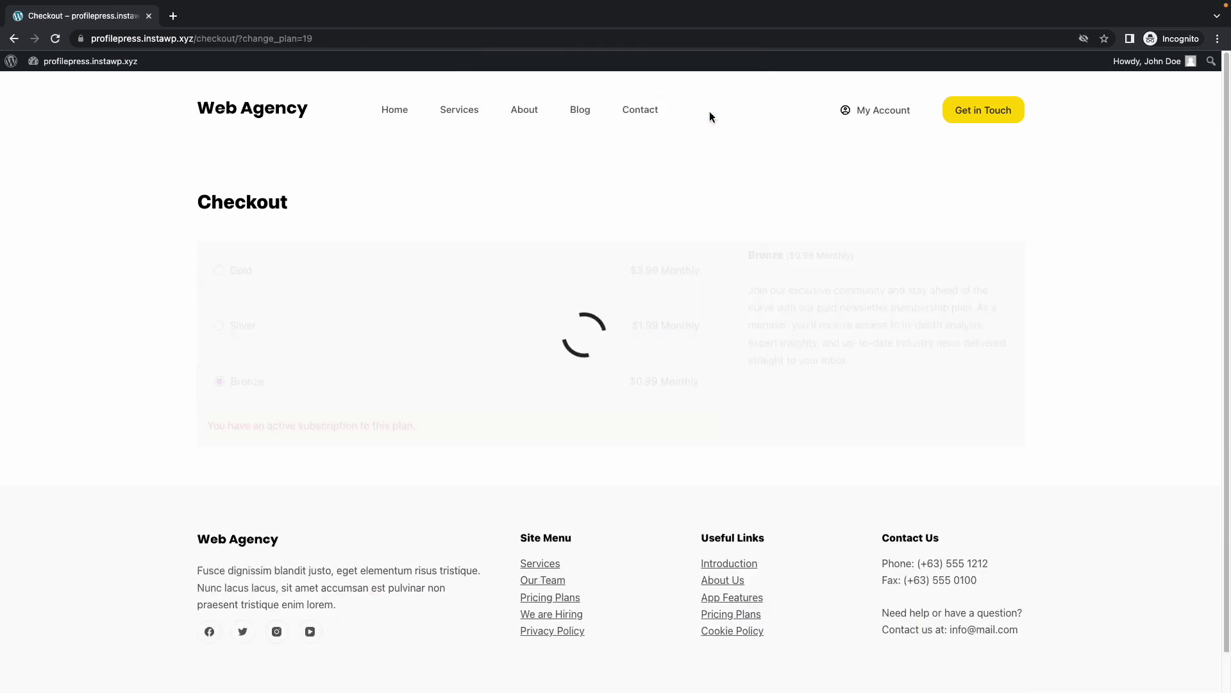
# Choose the Silver plan and enter the test card number and billing details, with Arkansas as the state.
pyautogui.scroll(-2, 710, 117)
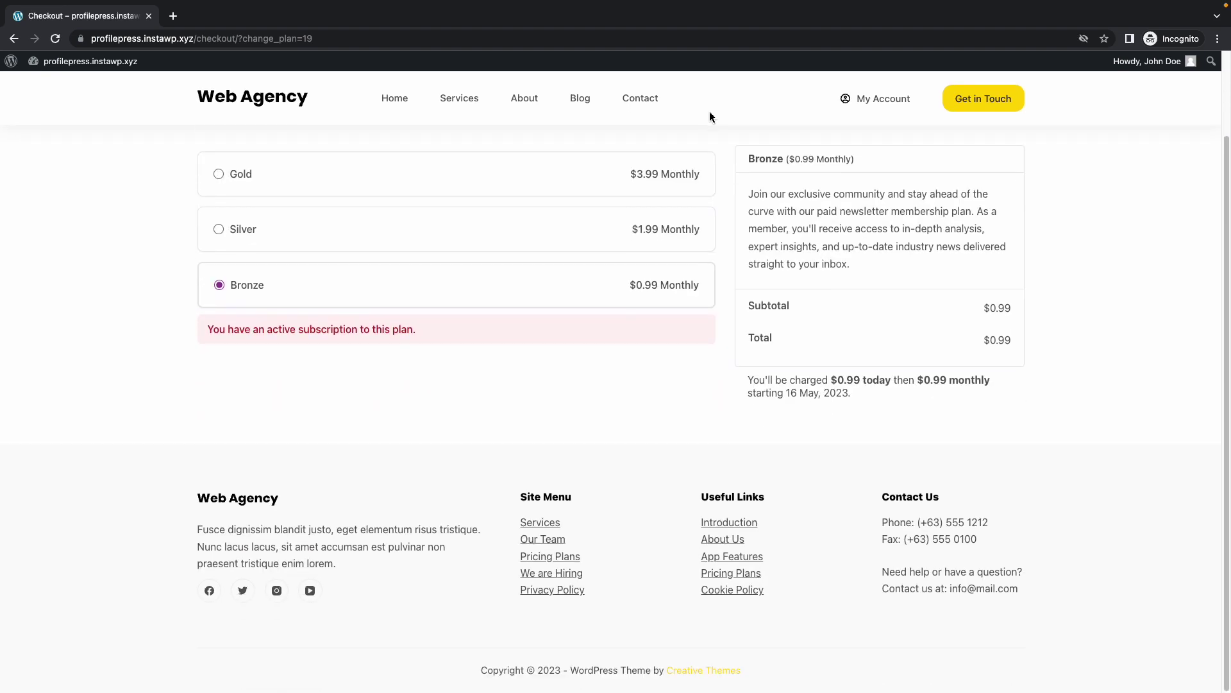
pyautogui.click(238, 236)
pyautogui.press('super+v')
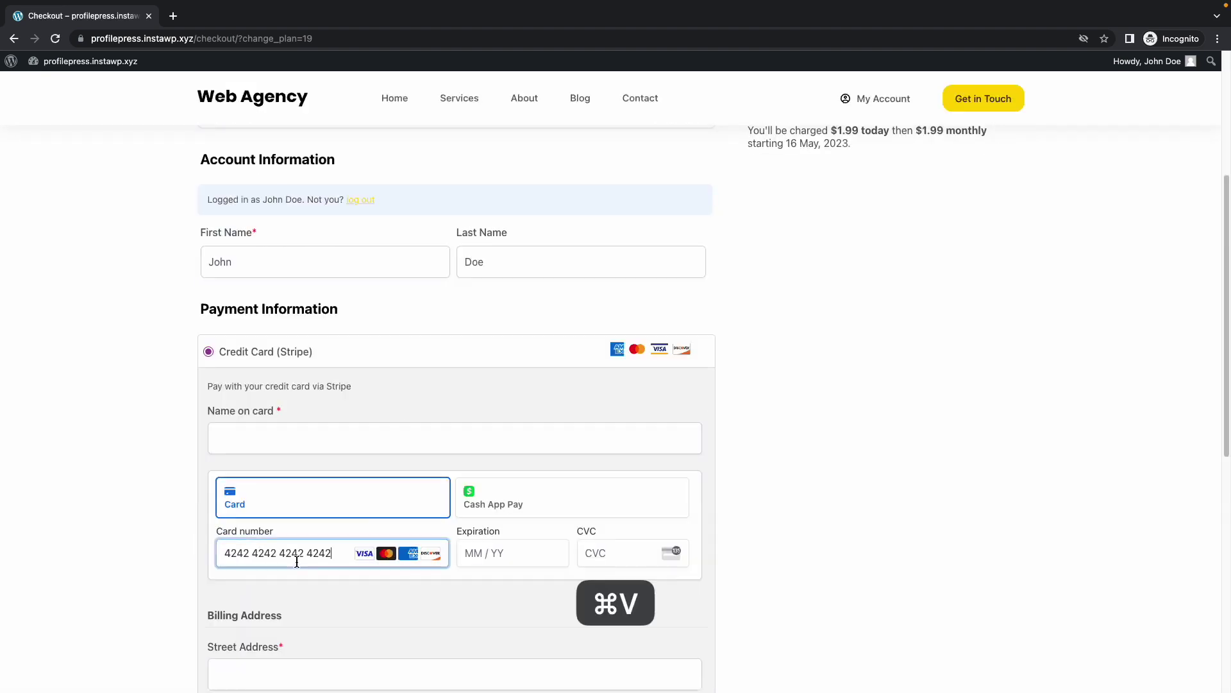
pyautogui.write('0924784')
pyautogui.press('Tab')
pyautogui.write('Test')
pyautogui.press('Tab')
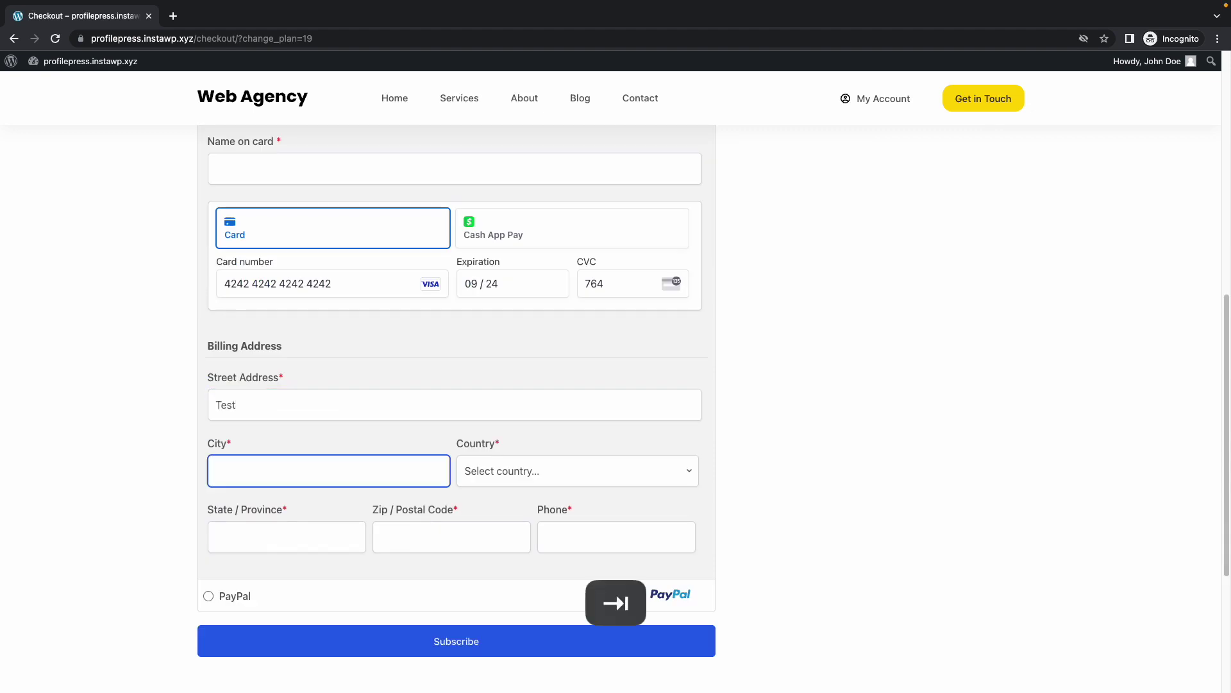
pyautogui.write('test\tUnited States\t\t10000\t1110000000')
pyautogui.click(440, 637)
# Submit the Silver change-plan order, adding the missing name on card before resubmitting.
pyautogui.click(368, 615)
pyautogui.write('John Doe')
pyautogui.scroll(-8, 452, 599)
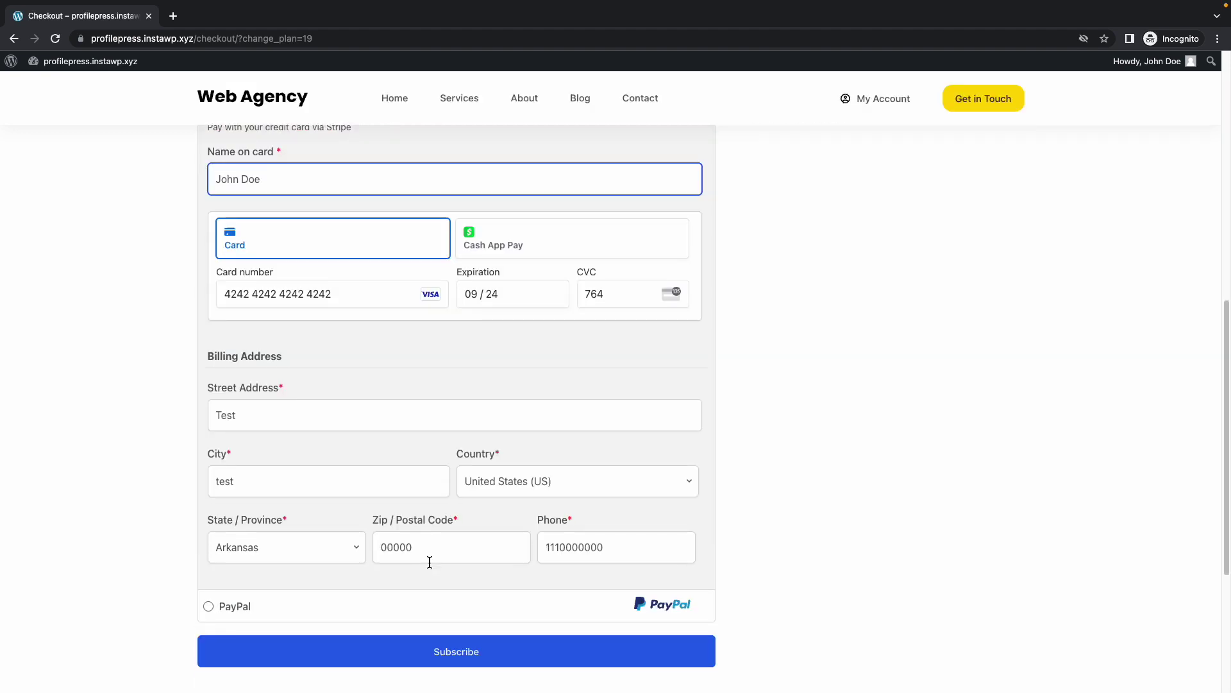
pyautogui.click(453, 599)
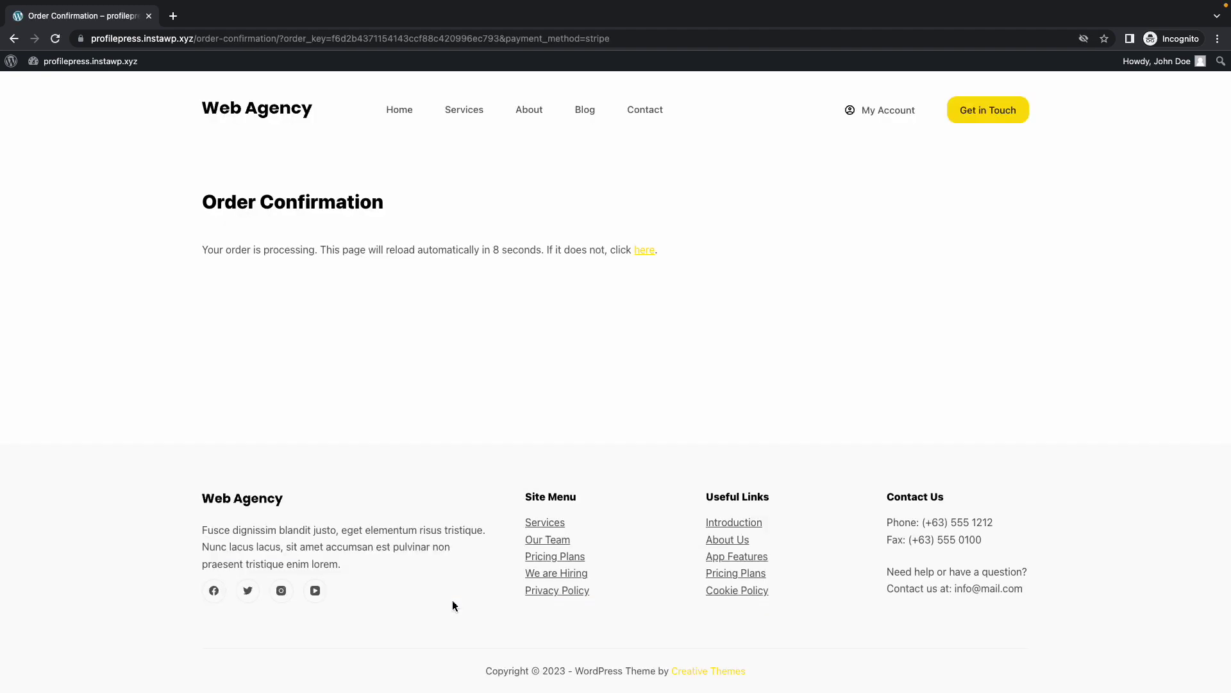